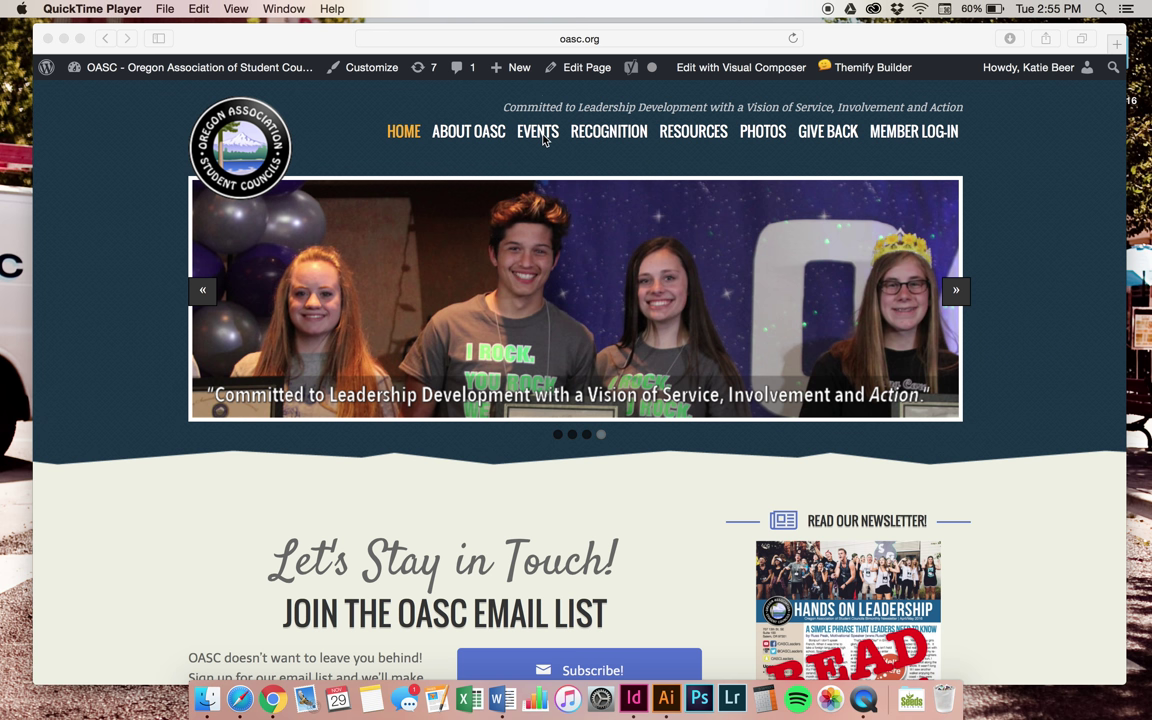
Open the Winter Energizer event page from the OASC EVENTS menu
{"action": "left_click", "coordinate": [545, 139]}
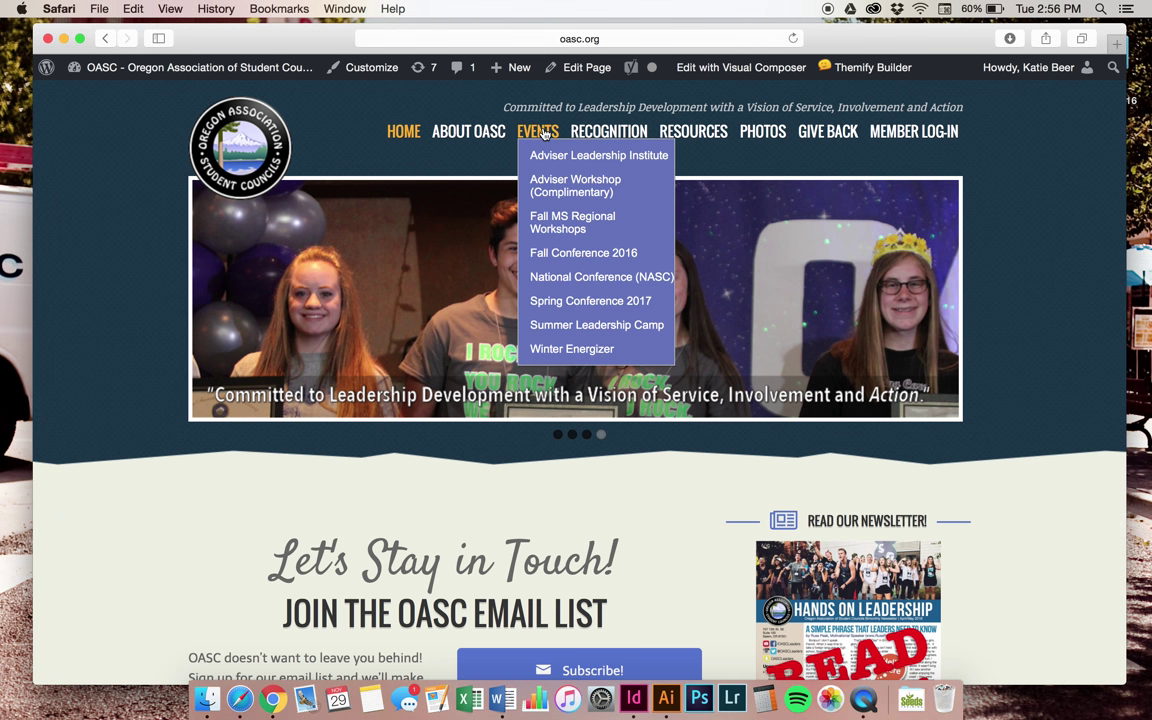
{"action": "left_click", "coordinate": [543, 357]}
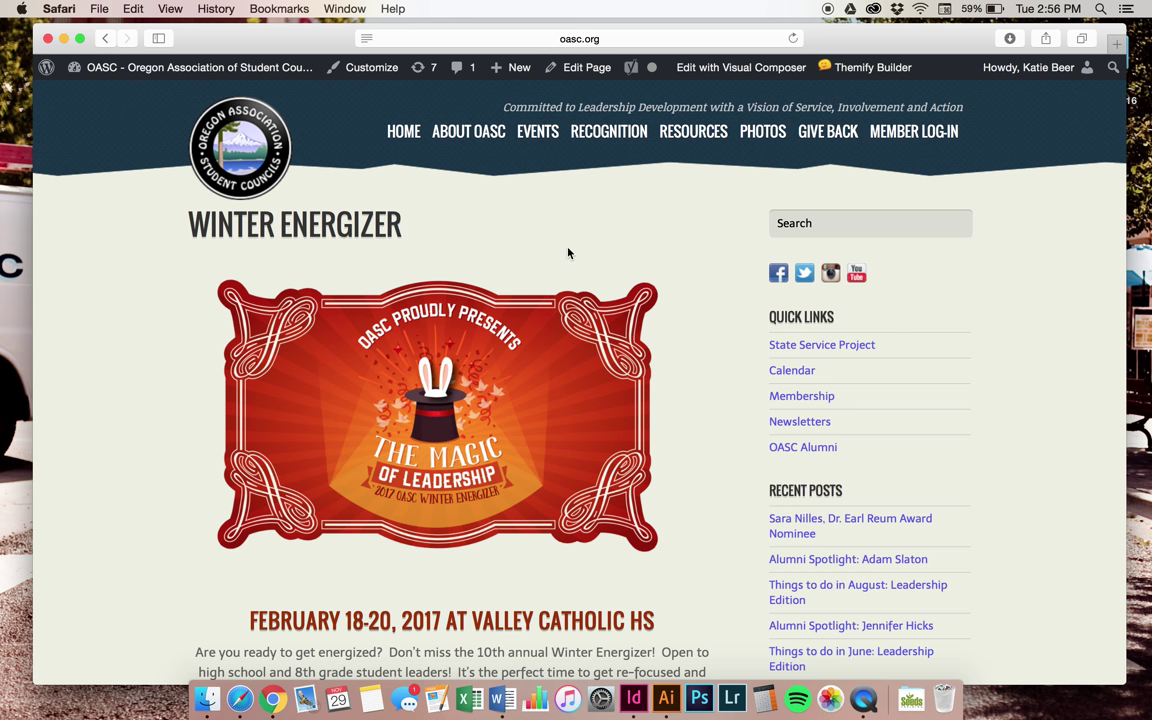
View the 2017 Winter Energizer brochure PDF, close it, and go to the registration form
{"action": "scroll", "coordinate": [568, 253], "scroll_direction": "down", "scroll_amount": 5}
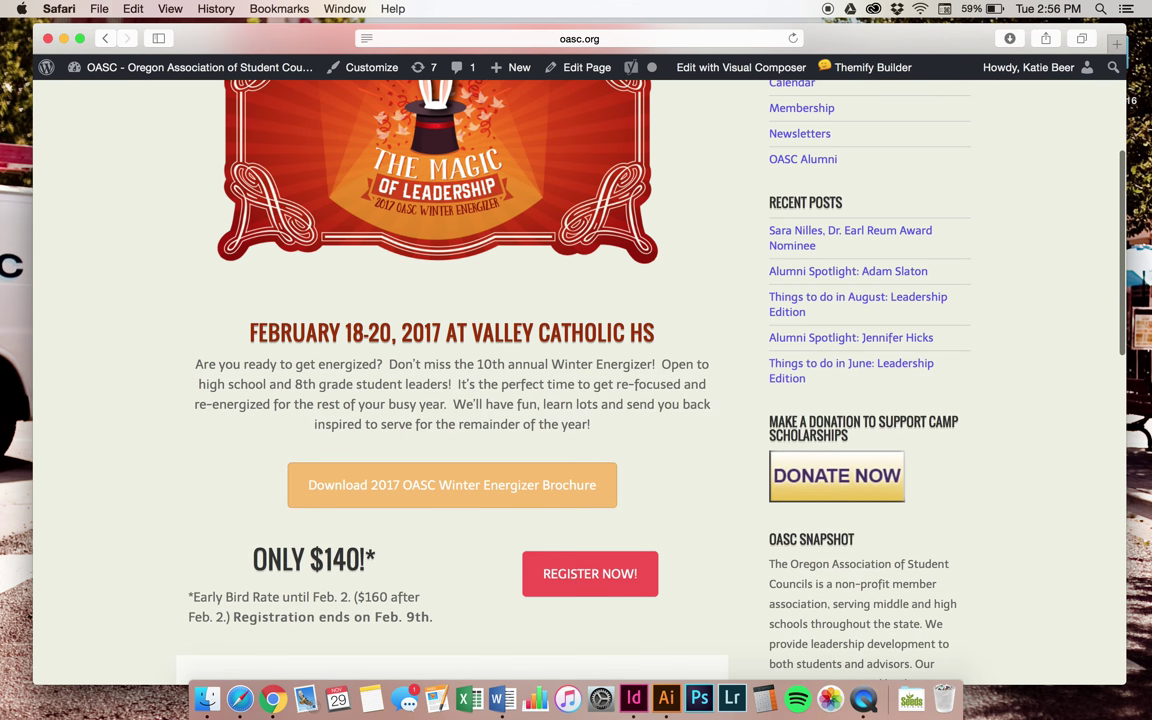
{"action": "left_click", "coordinate": [406, 486]}
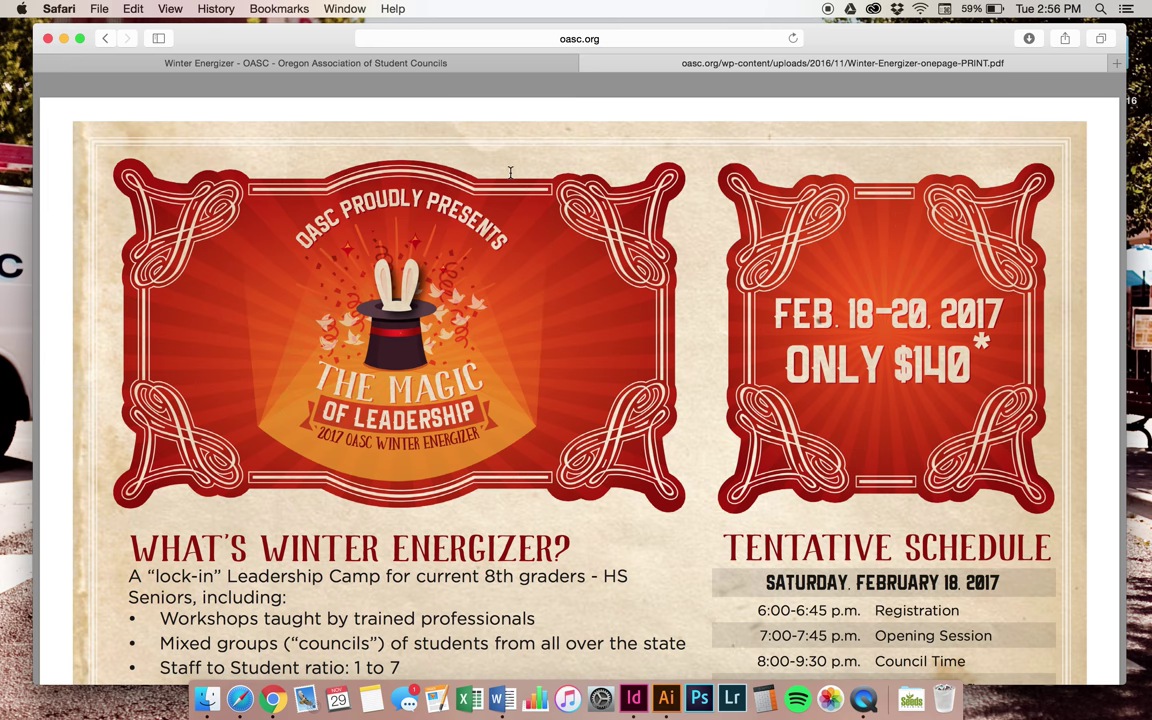
{"action": "left_click", "coordinate": [588, 63]}
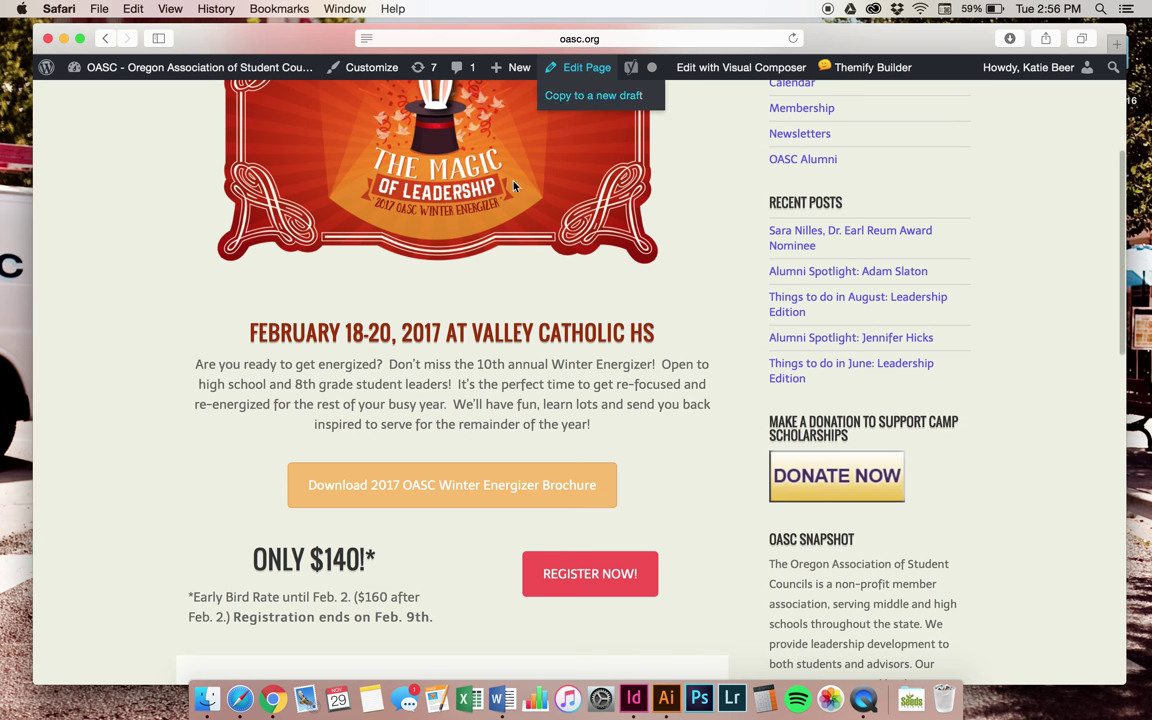
{"action": "left_click", "coordinate": [577, 579]}
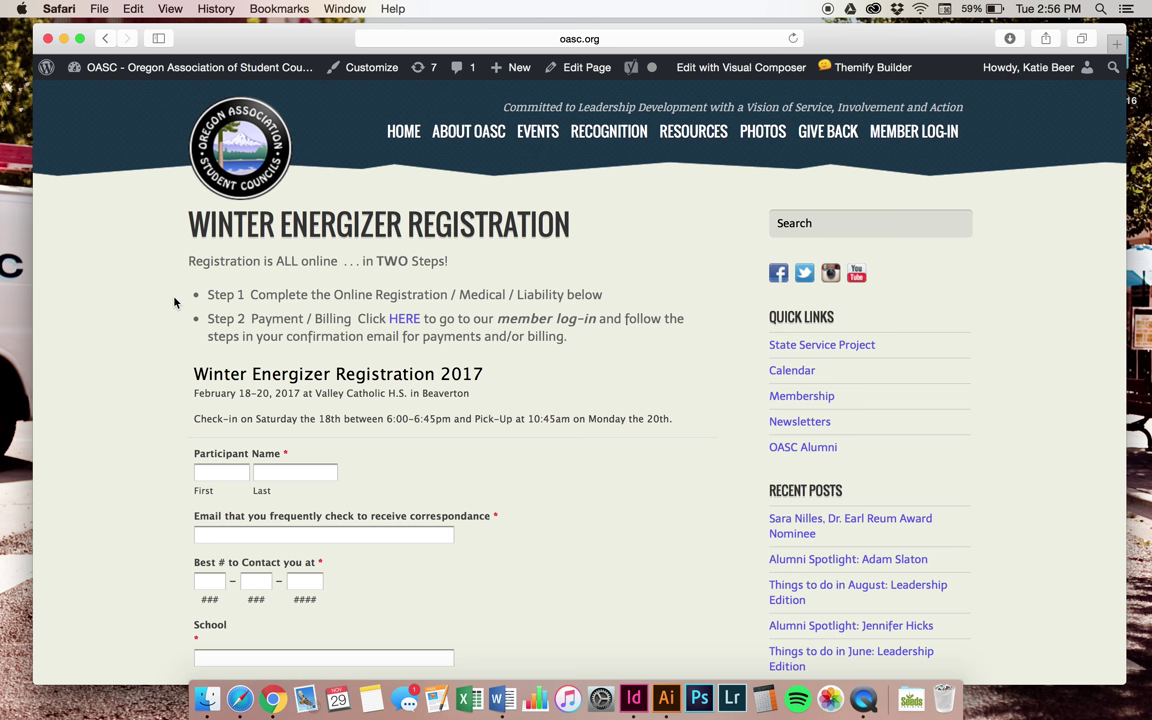
Enter the participant's first and last name on the registration form, dismissing AutoFill
{"action": "left_click", "coordinate": [214, 471]}
{"action": "key", "text": "Tab"}
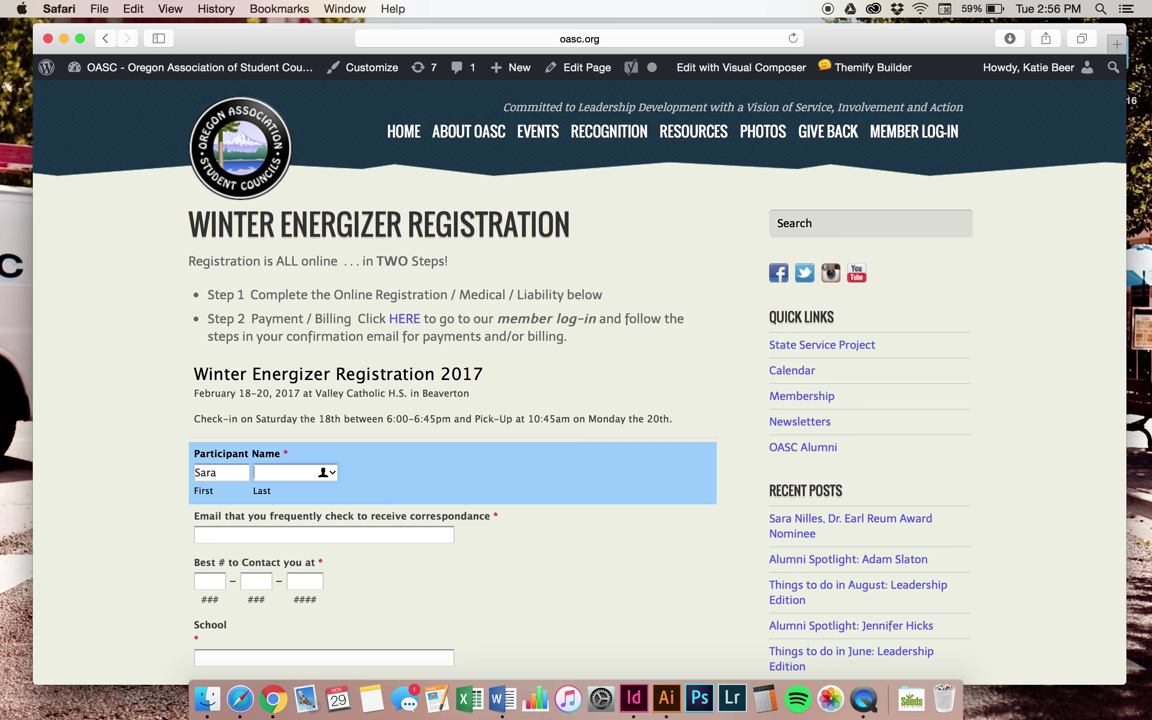
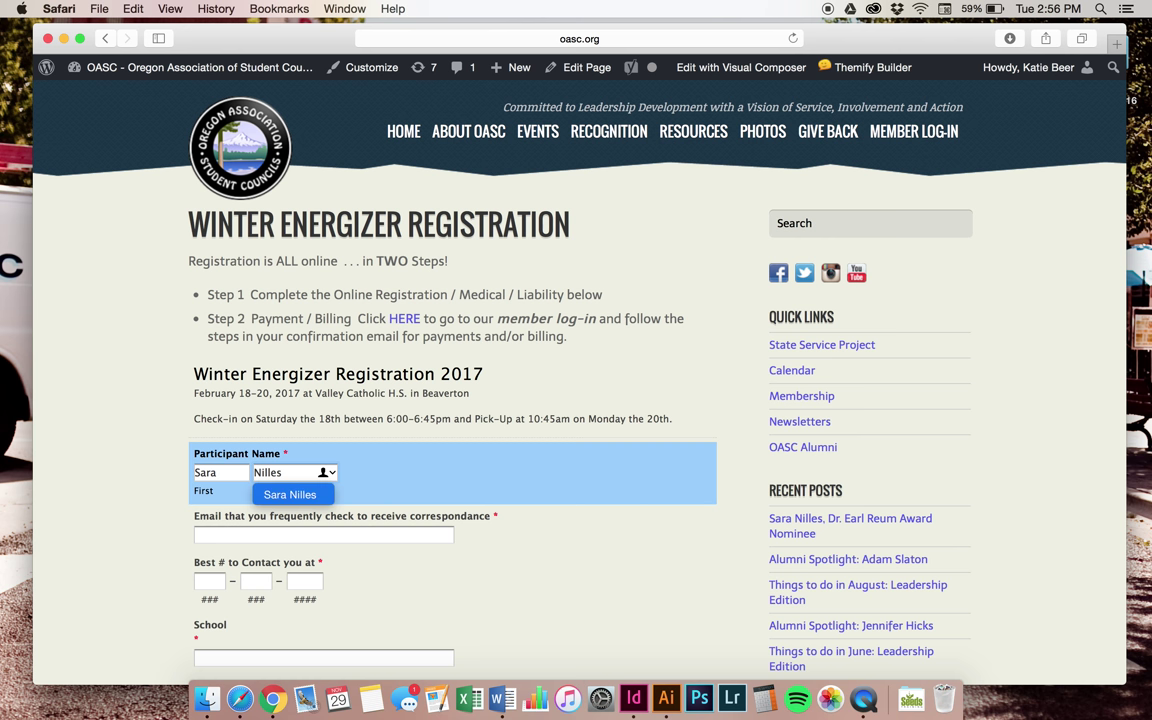
{"action": "key", "text": "Tab"}
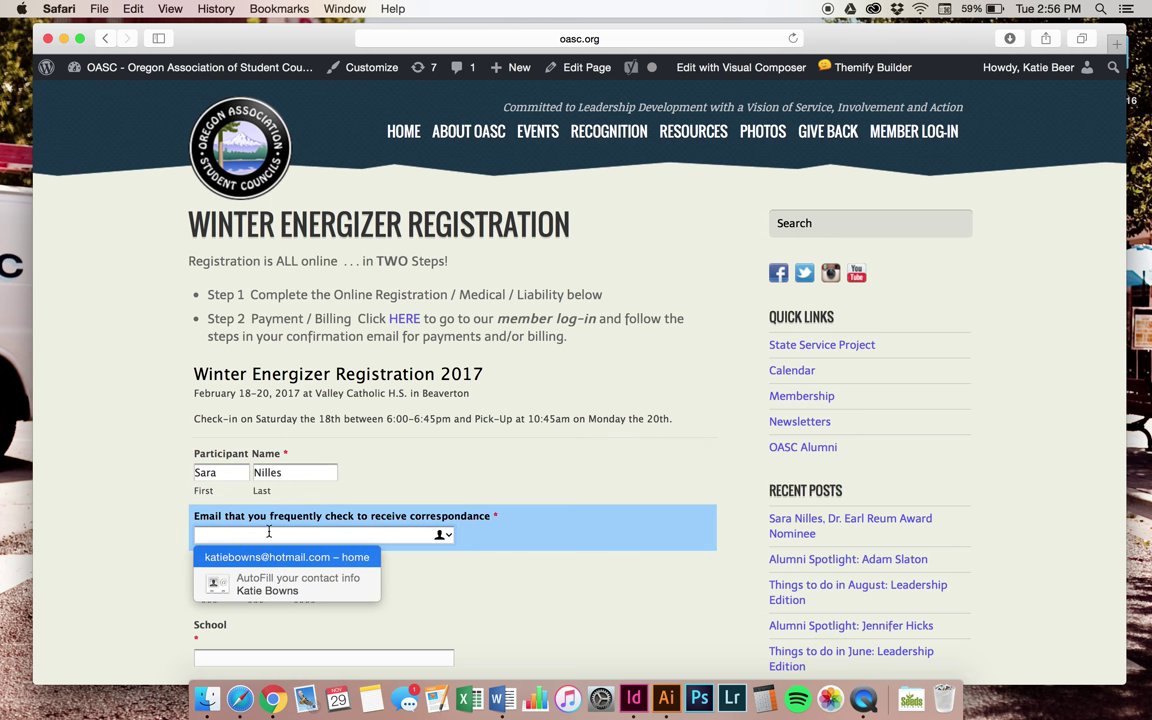
{"action": "left_click", "coordinate": [517, 549]}
{"action": "scroll", "coordinate": [517, 549], "scroll_direction": "down", "scroll_amount": 5}
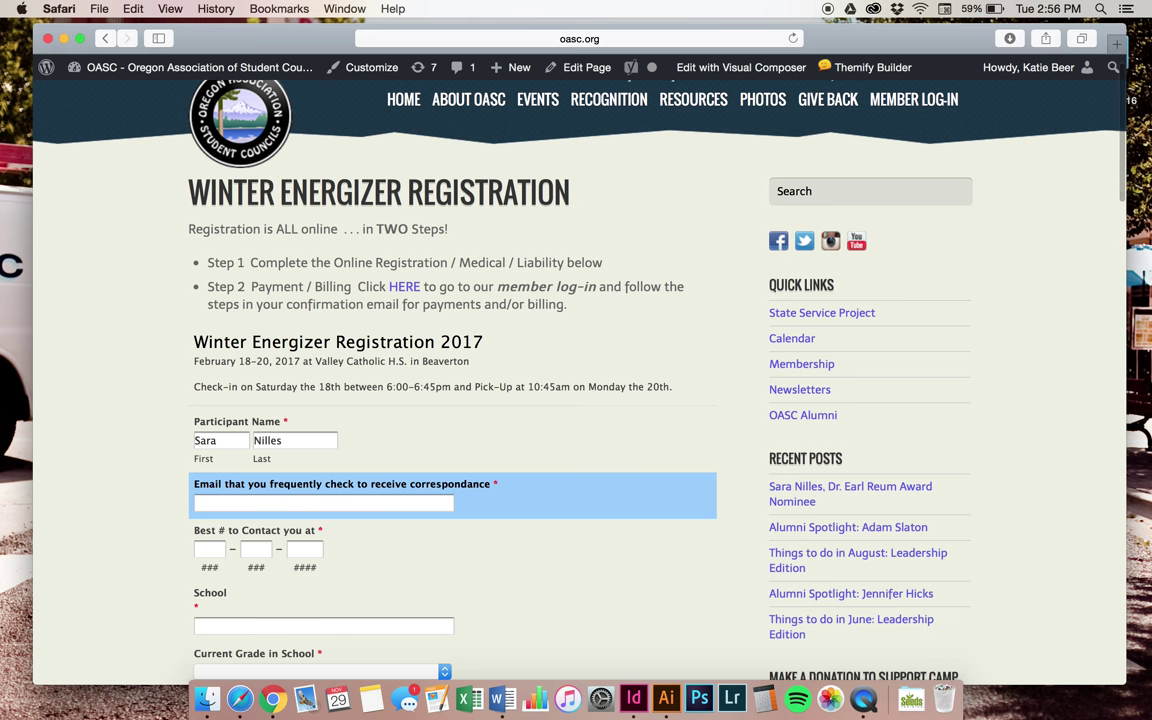
{"action": "scroll", "coordinate": [592, 380], "scroll_direction": "down", "scroll_amount": 4}
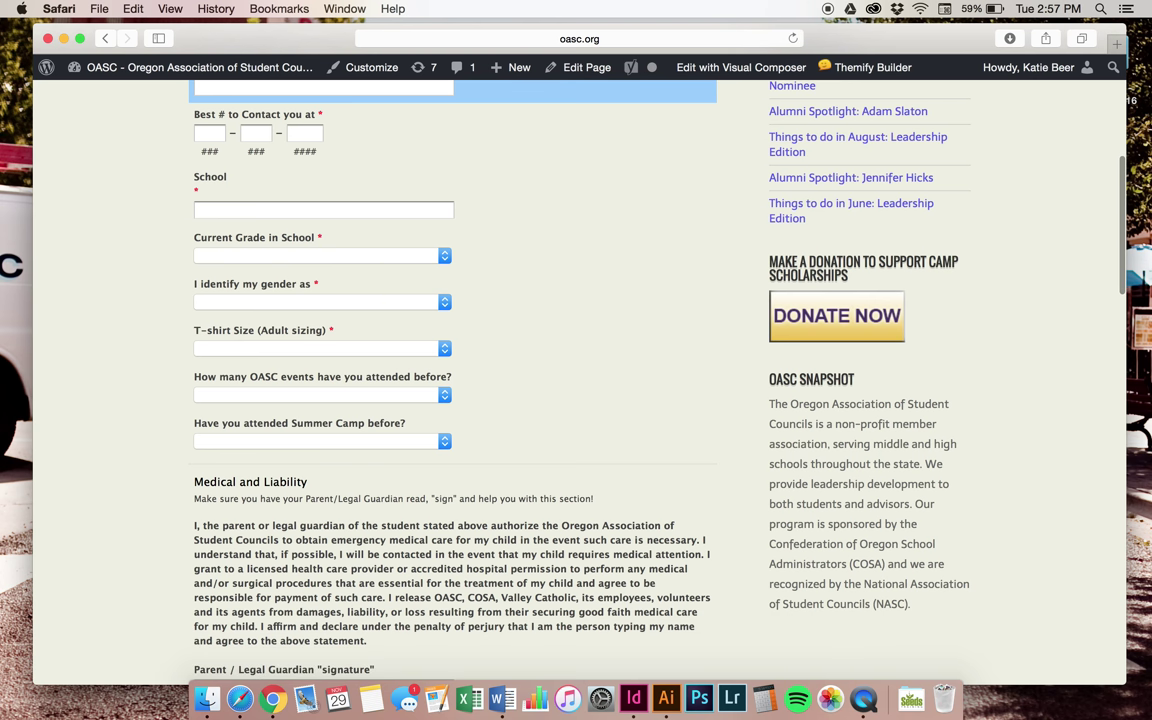
{"action": "scroll", "coordinate": [592, 380], "scroll_direction": "down", "scroll_amount": 5}
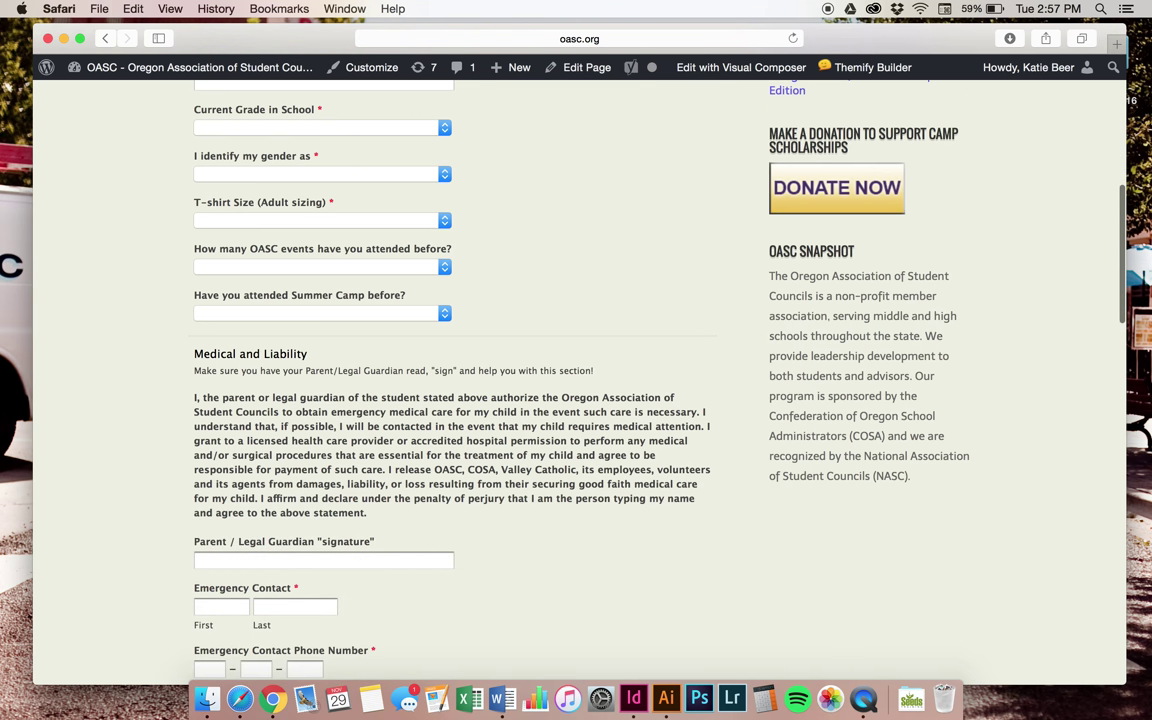
{"action": "scroll", "coordinate": [592, 380], "scroll_direction": "down", "scroll_amount": 1}
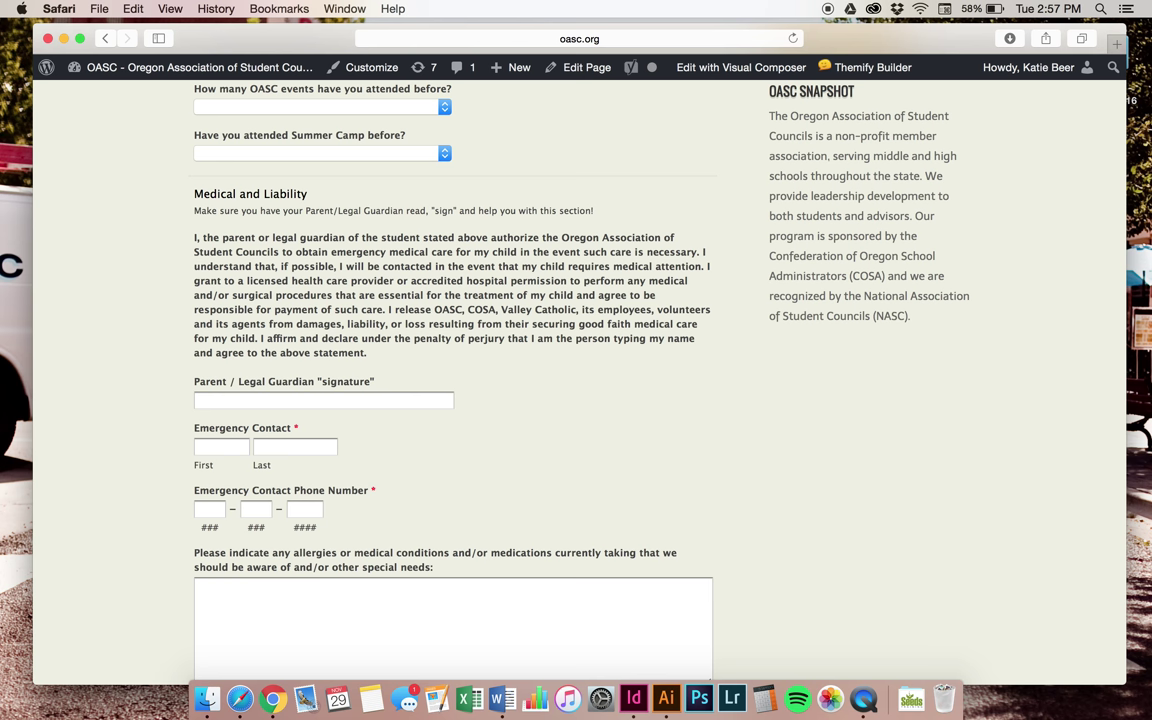
{"action": "scroll", "coordinate": [452, 380], "scroll_direction": "down", "scroll_amount": 1}
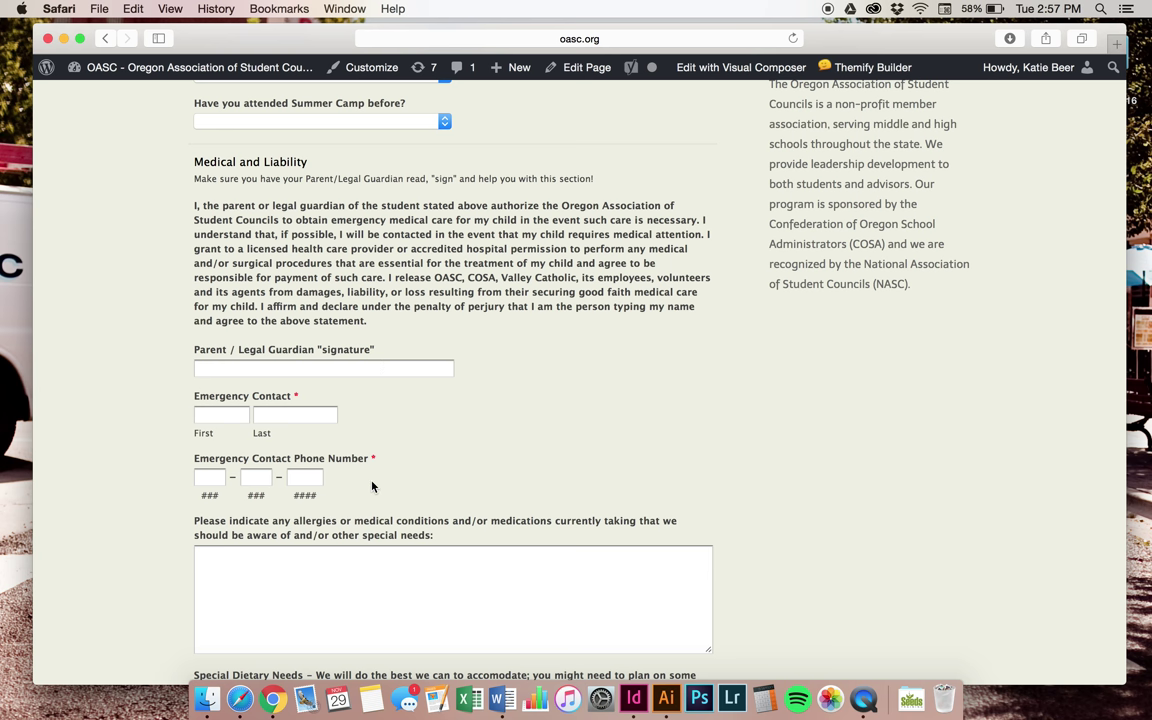
{"action": "scroll", "coordinate": [372, 487], "scroll_direction": "down", "scroll_amount": 5}
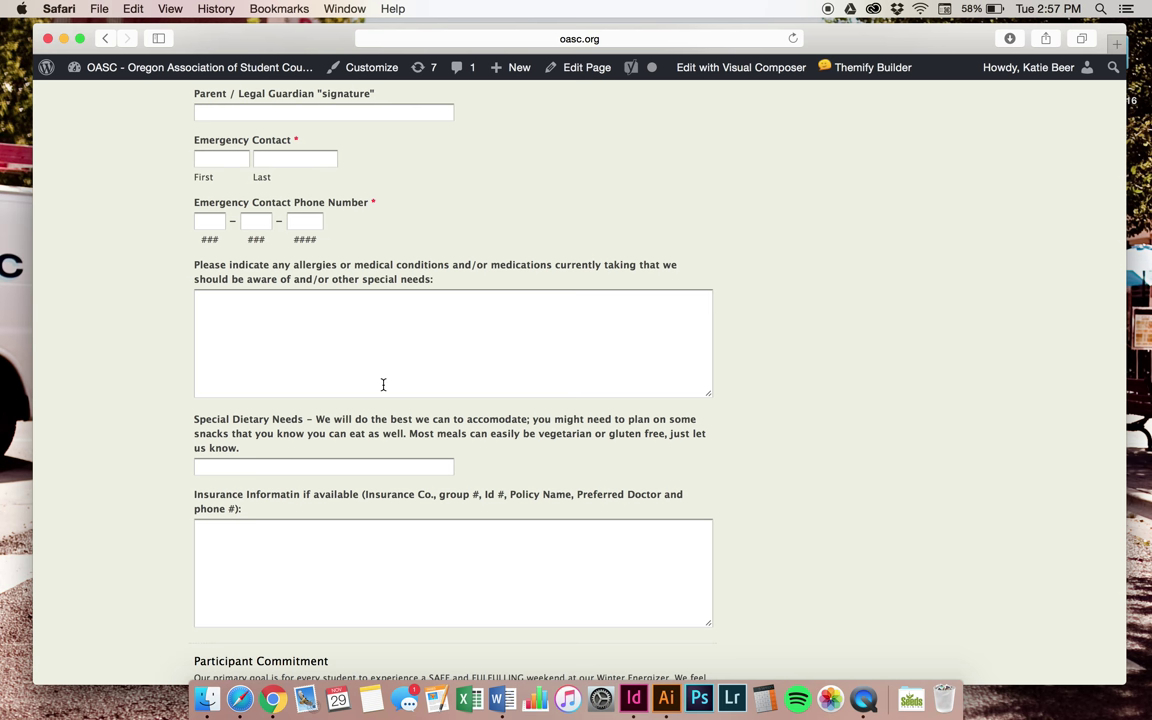
{"action": "scroll", "coordinate": [383, 384], "scroll_direction": "down", "scroll_amount": 7}
{"action": "scroll", "coordinate": [453, 380], "scroll_direction": "down", "scroll_amount": 3}
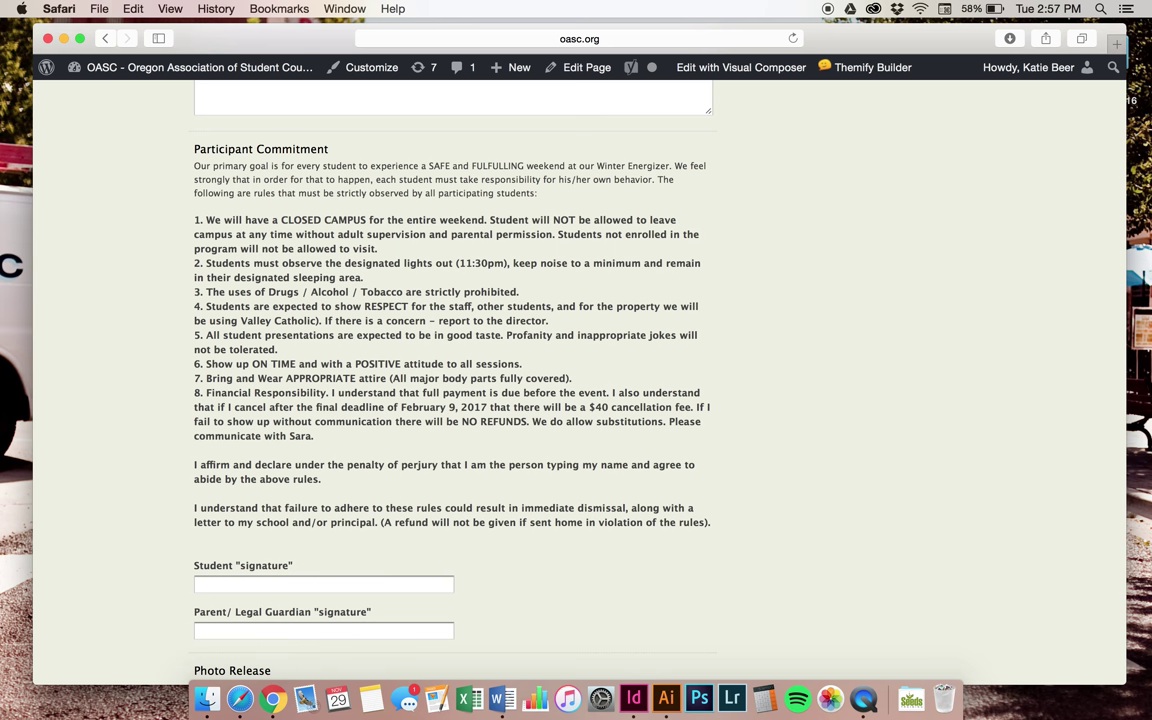
{"action": "scroll", "coordinate": [575, 380], "scroll_direction": "down", "scroll_amount": 1}
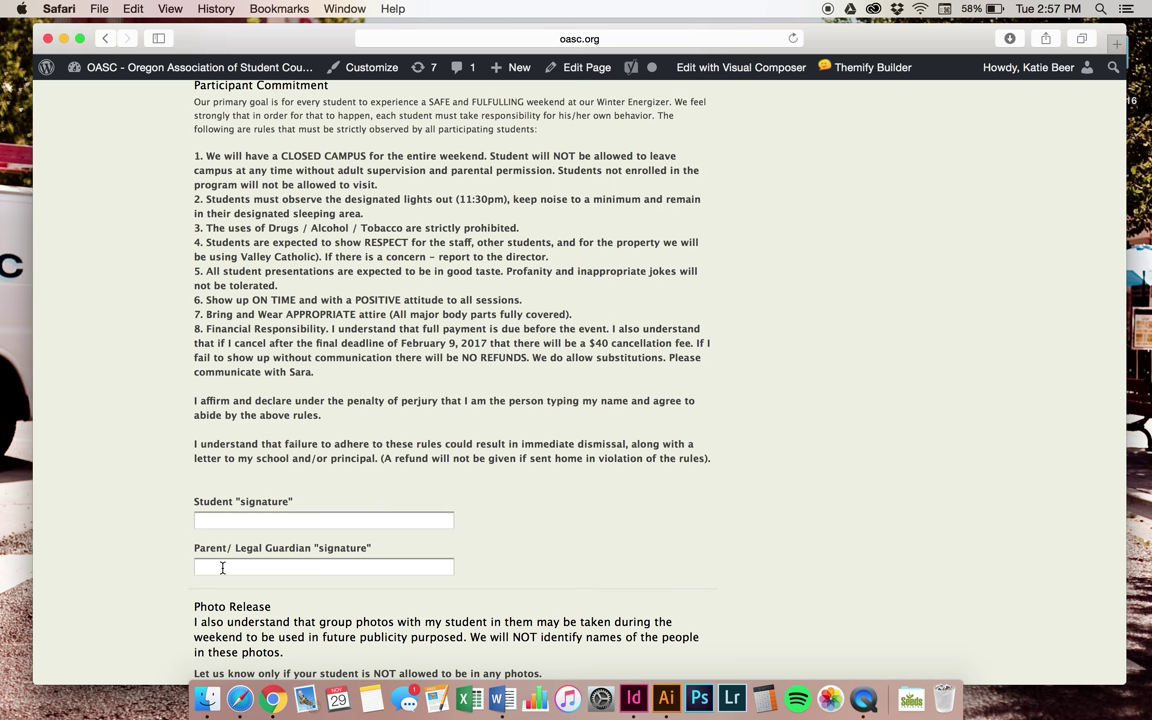
{"action": "scroll", "coordinate": [222, 567], "scroll_direction": "down", "scroll_amount": 4}
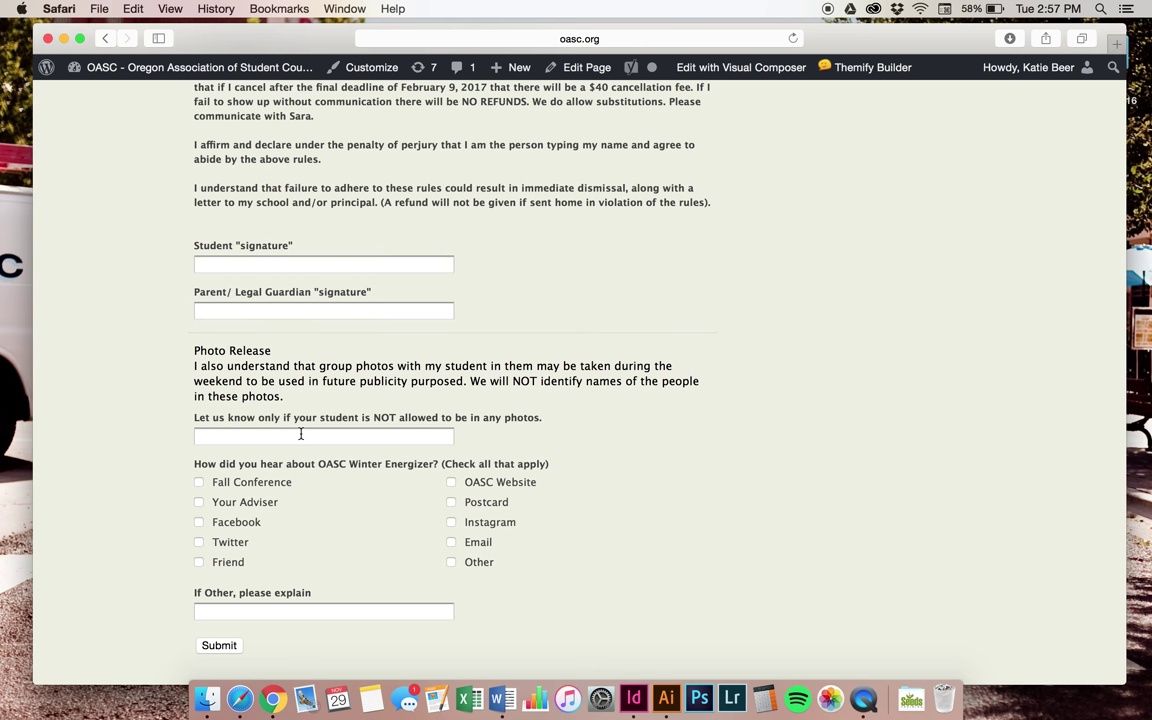
{"action": "scroll", "coordinate": [300, 434], "scroll_direction": "down", "scroll_amount": 2}
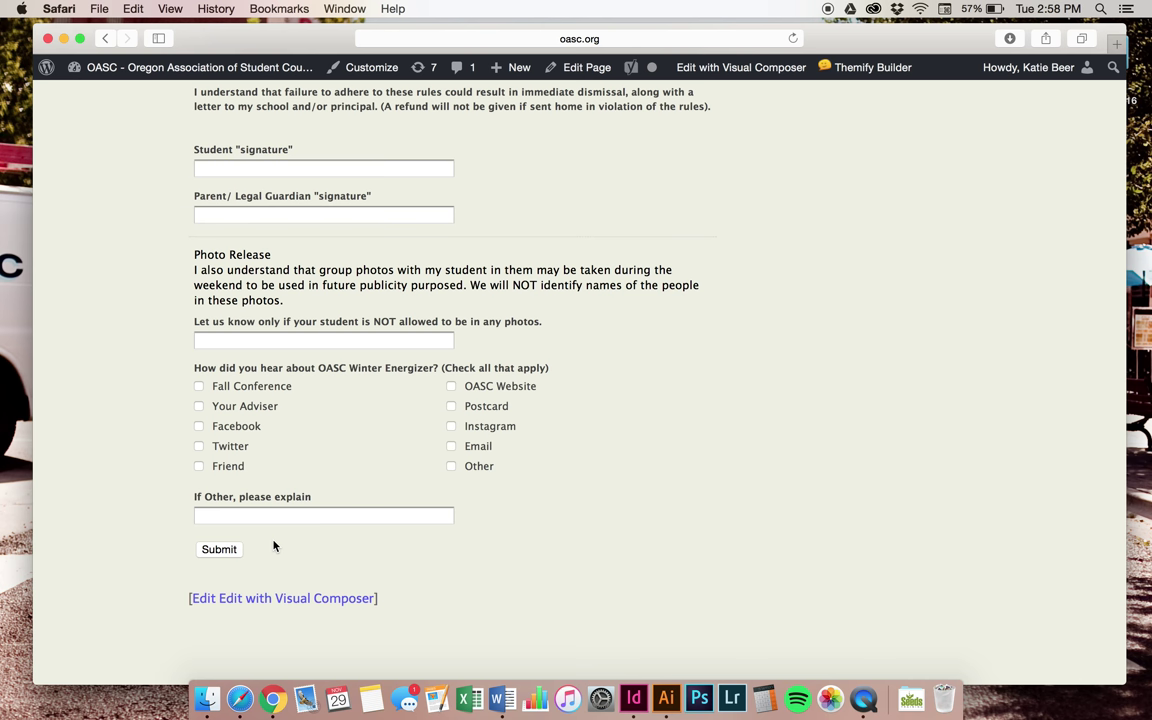
{"action": "scroll", "coordinate": [274, 545], "scroll_direction": "up", "scroll_amount": 10}
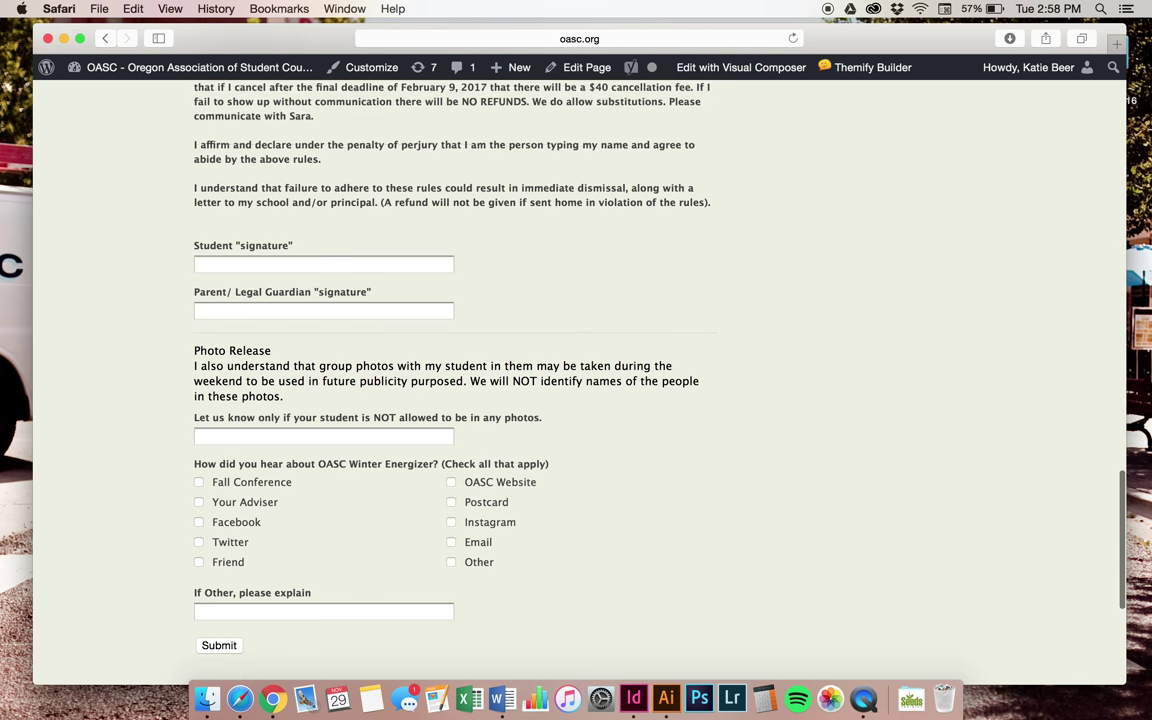
{"action": "scroll", "coordinate": [453, 380], "scroll_direction": "up", "scroll_amount": 15}
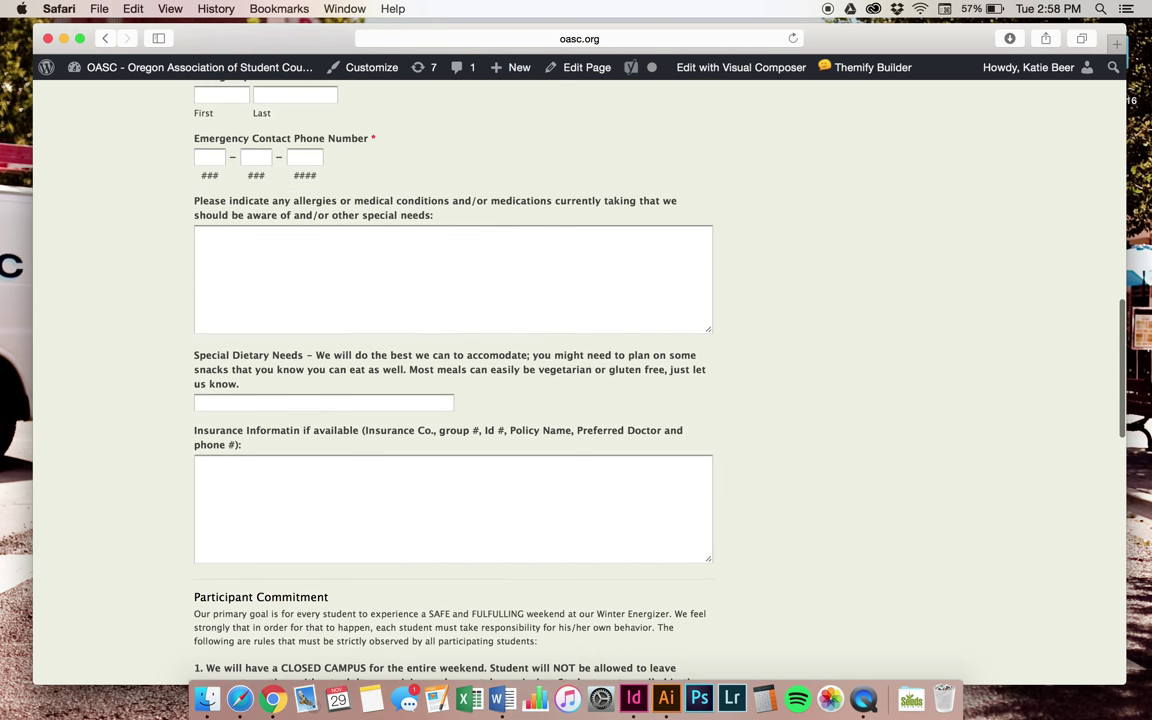
{"action": "scroll", "coordinate": [453, 380], "scroll_direction": "up", "scroll_amount": 10}
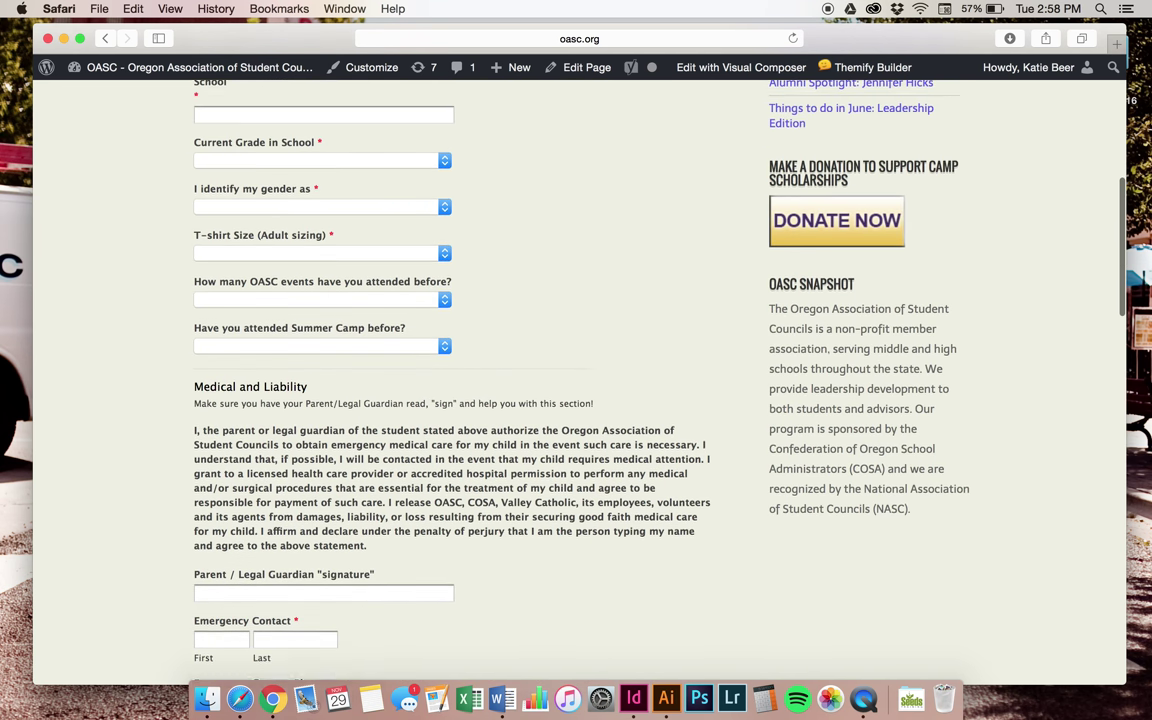
{"action": "scroll", "coordinate": [453, 380], "scroll_direction": "up", "scroll_amount": 3}
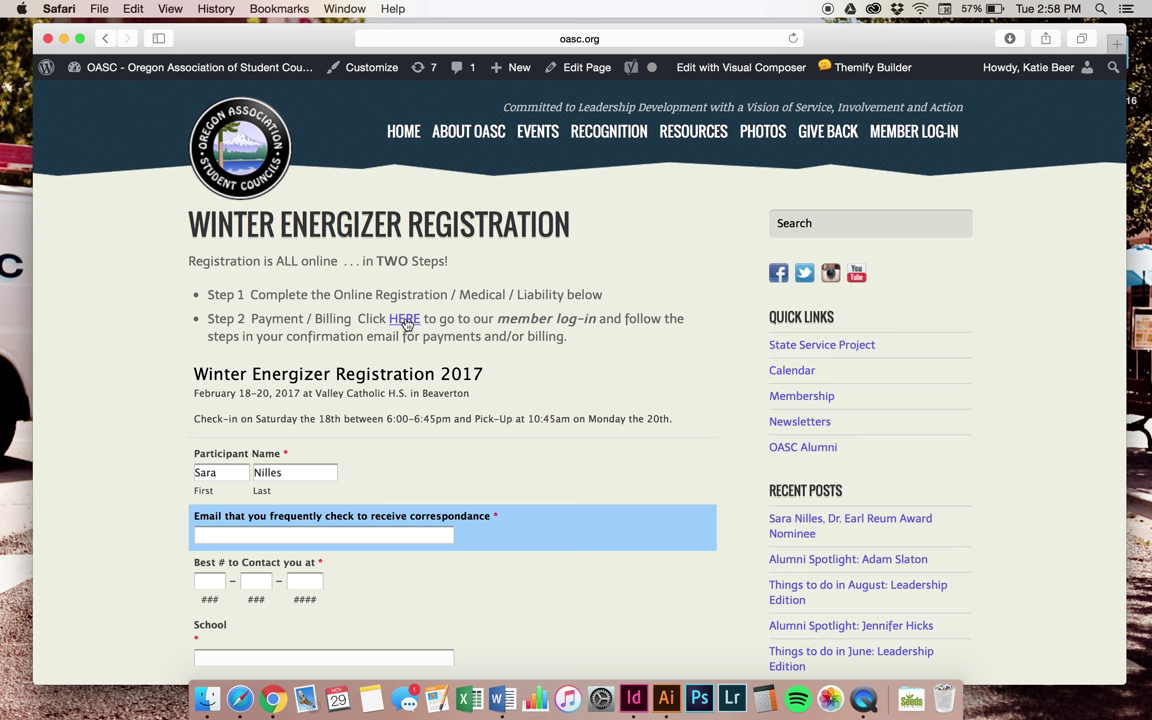
On the member login page, replace the pre-filled e-mail with the member's e-mail address
{"action": "left_click", "coordinate": [910, 139]}
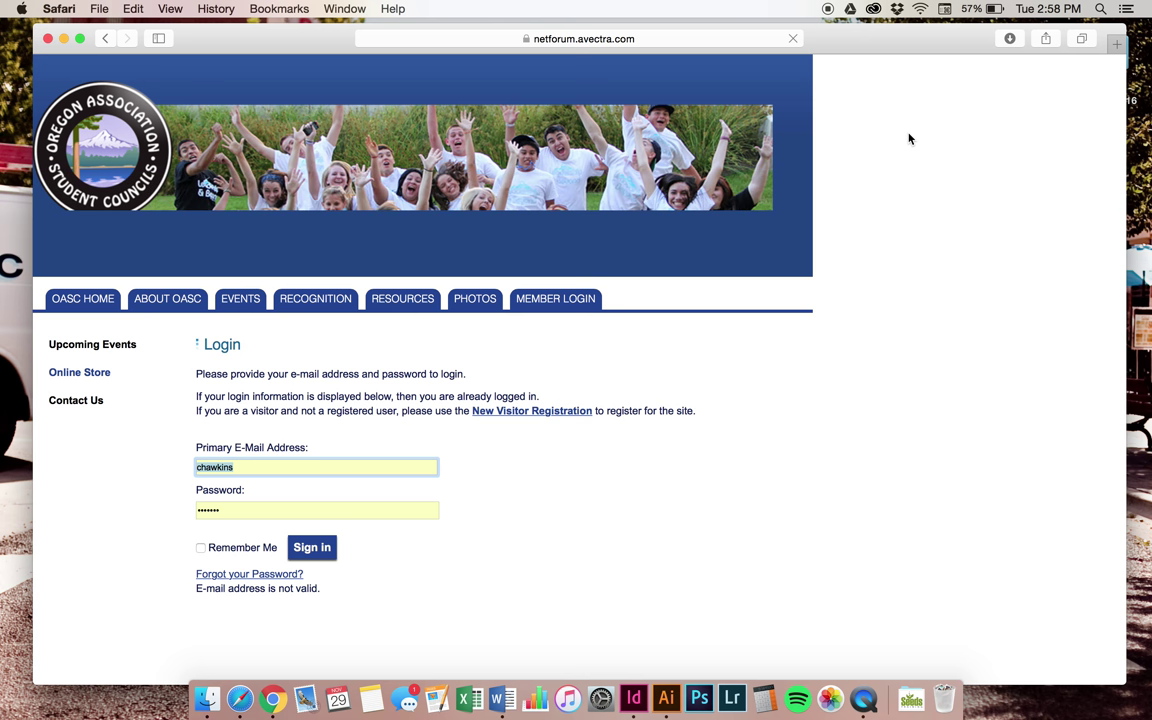
{"action": "left_click", "coordinate": [239, 470]}
{"action": "left_click_drag", "start_coordinate": [239, 467], "coordinate": [170, 467]}
{"action": "left_click", "coordinate": [247, 467]}
{"action": "key", "text": "BackSpace"}
{"action": "key", "text": "BackSpace"}
{"action": "key", "text": "BackSpace"}
{"action": "key", "text": "BackSpace"}
{"action": "key", "text": "BackSpace"}
{"action": "key", "text": "BackSpace"}
{"action": "key", "text": "BackSpace"}
{"action": "key", "text": "BackSpace"}
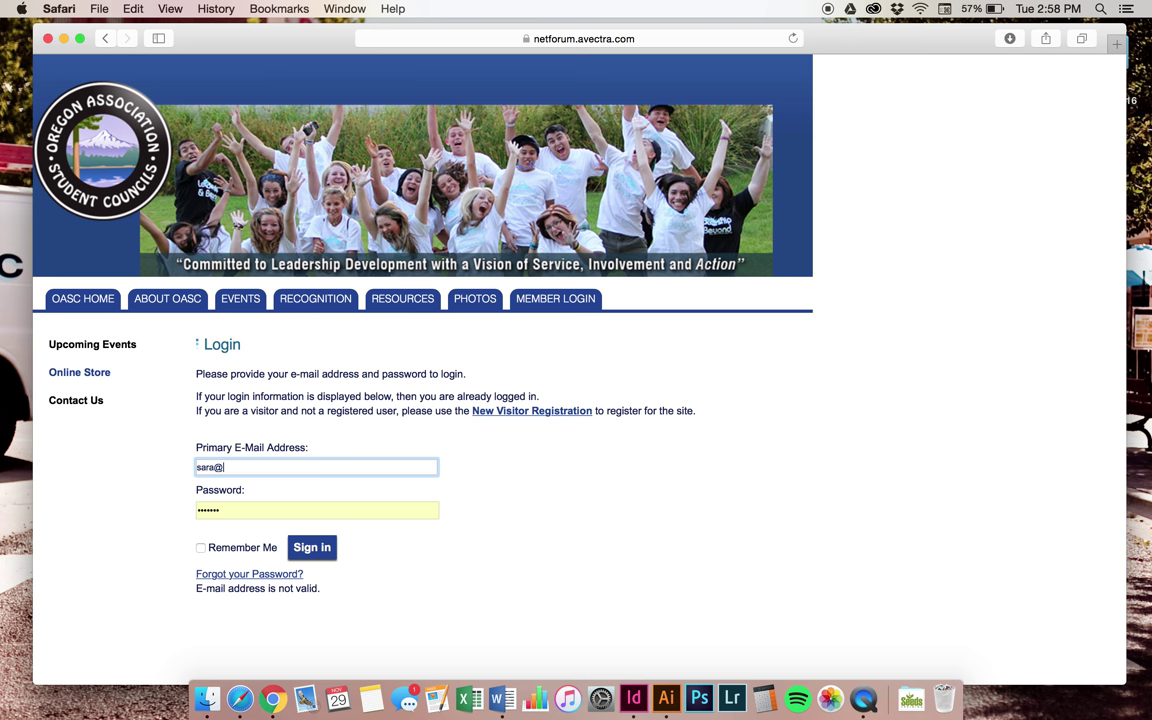
Replace the existing password with the account password
{"action": "left_click", "coordinate": [229, 512]}
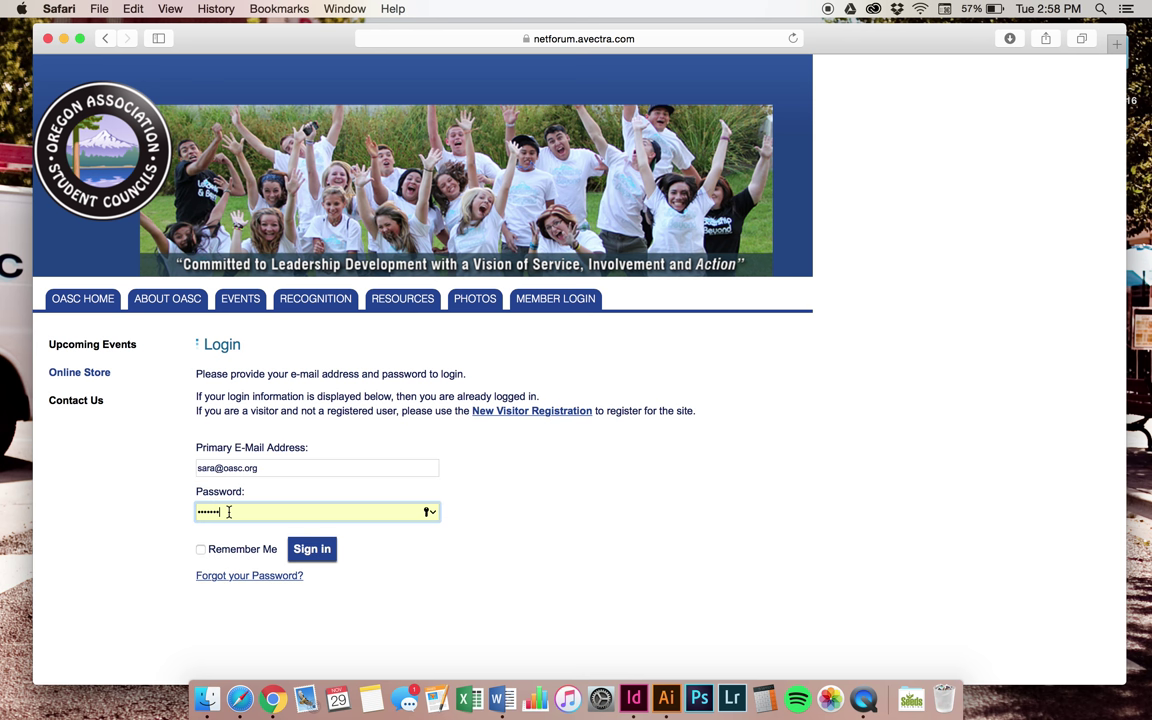
{"action": "double_click", "coordinate": [229, 512]}
{"action": "type", "text": "**********"}
Sign in without saving the password in Safari, then open the Online Store
{"action": "left_click", "coordinate": [310, 551]}
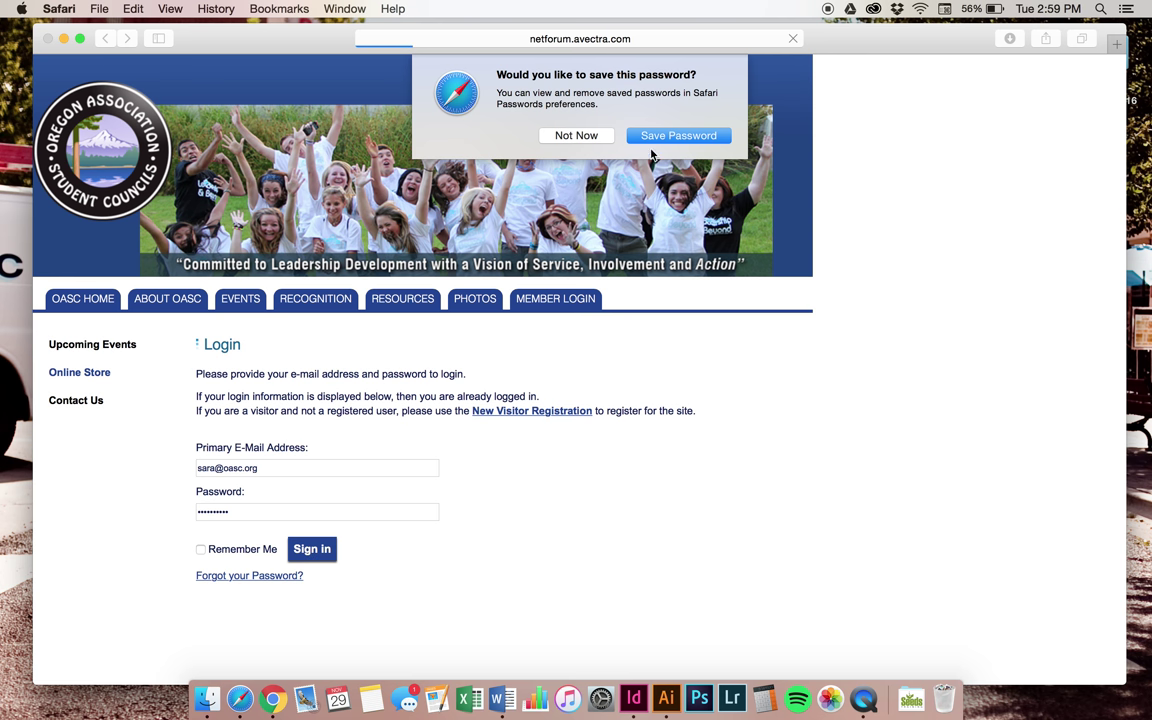
{"action": "left_click", "coordinate": [592, 138]}
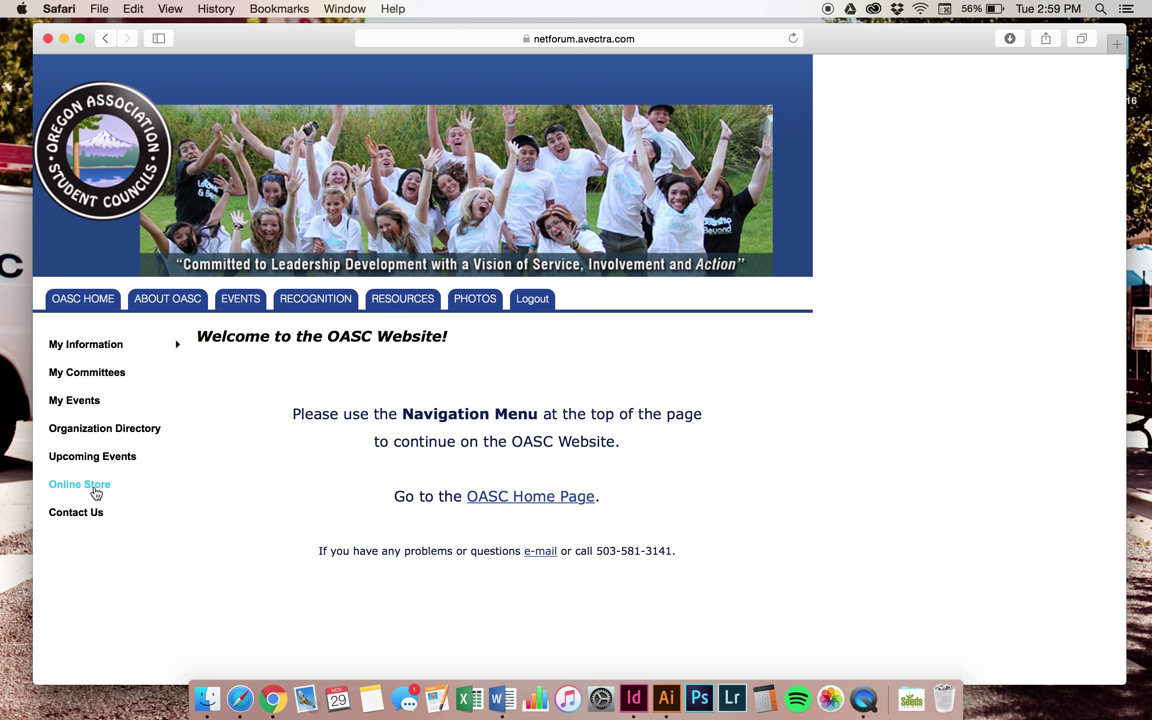
{"action": "left_click", "coordinate": [94, 486]}
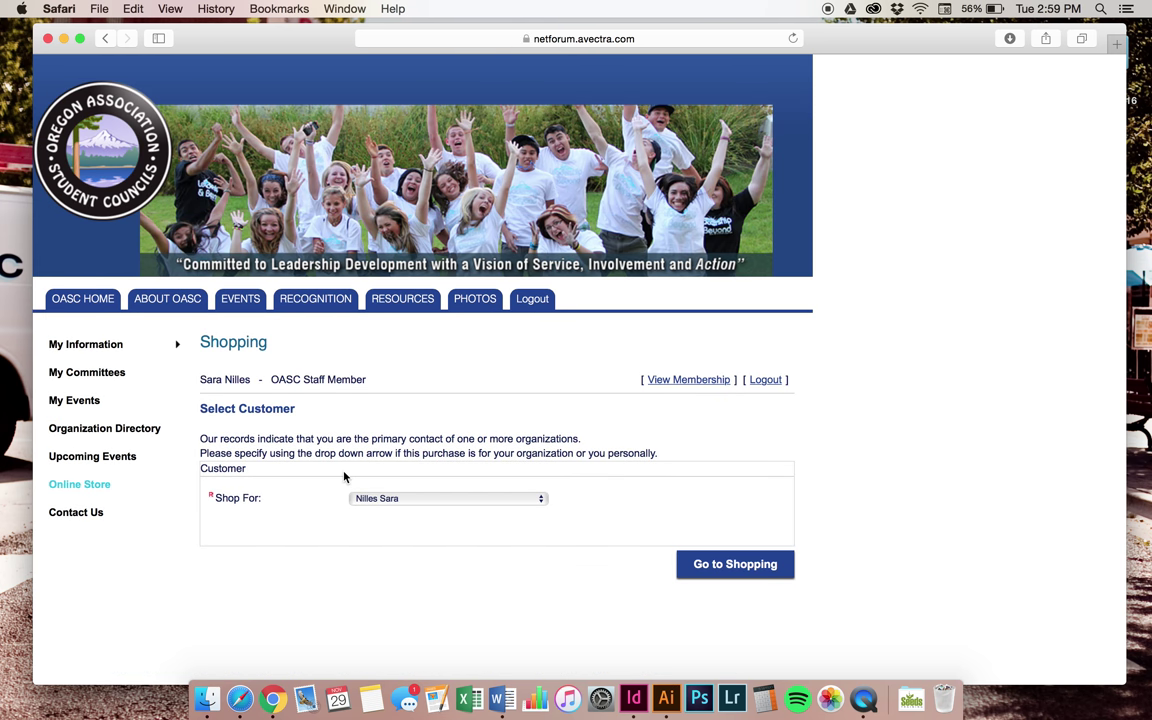
Shop for yourself, keep the Top 100 Products list, and open the 2017 Winter Energizer registration
{"action": "left_click", "coordinate": [541, 501]}
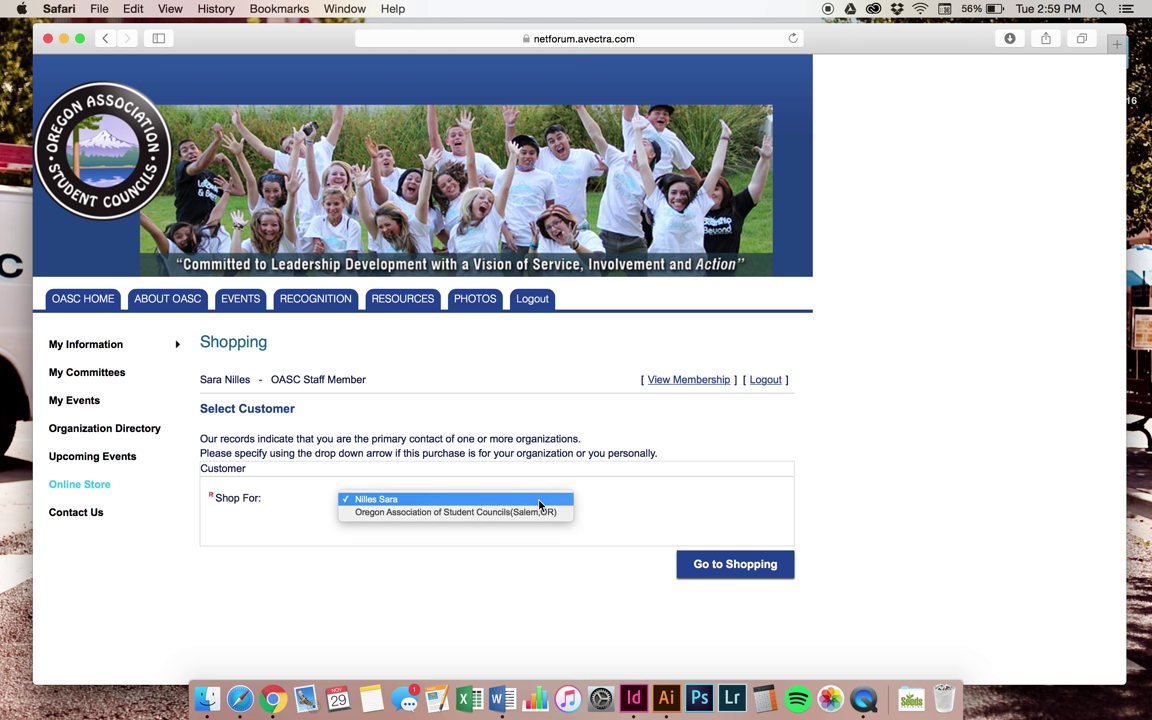
{"action": "left_click", "coordinate": [539, 503]}
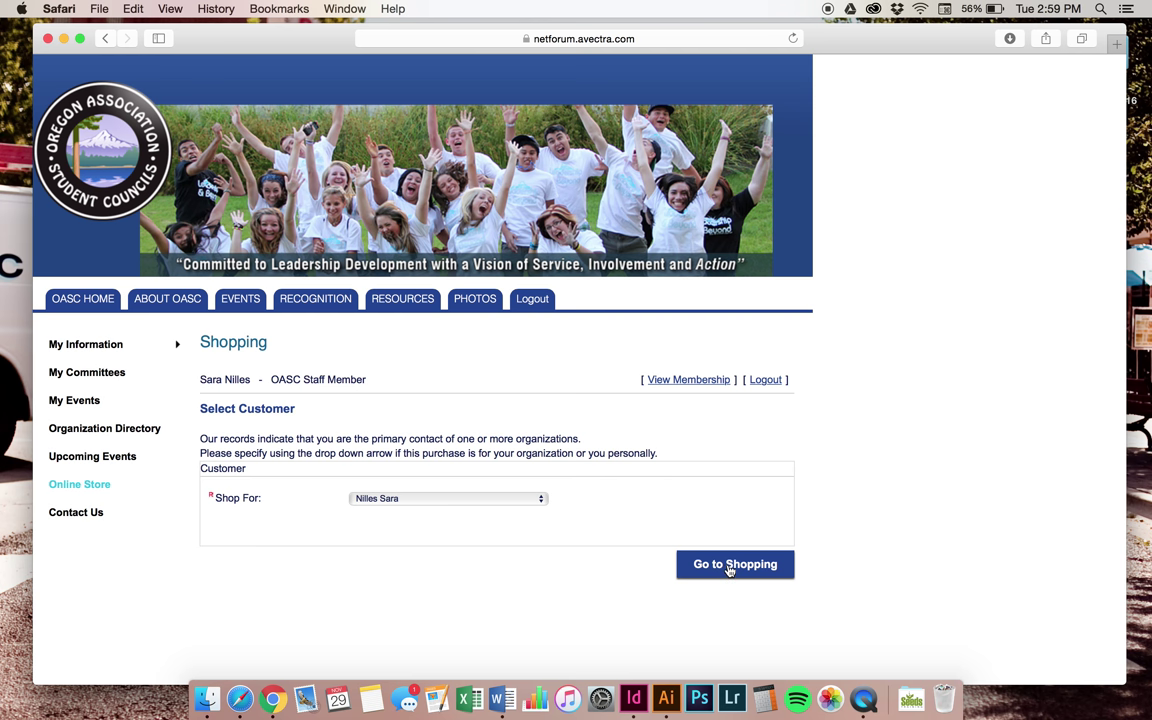
{"action": "left_click", "coordinate": [728, 566]}
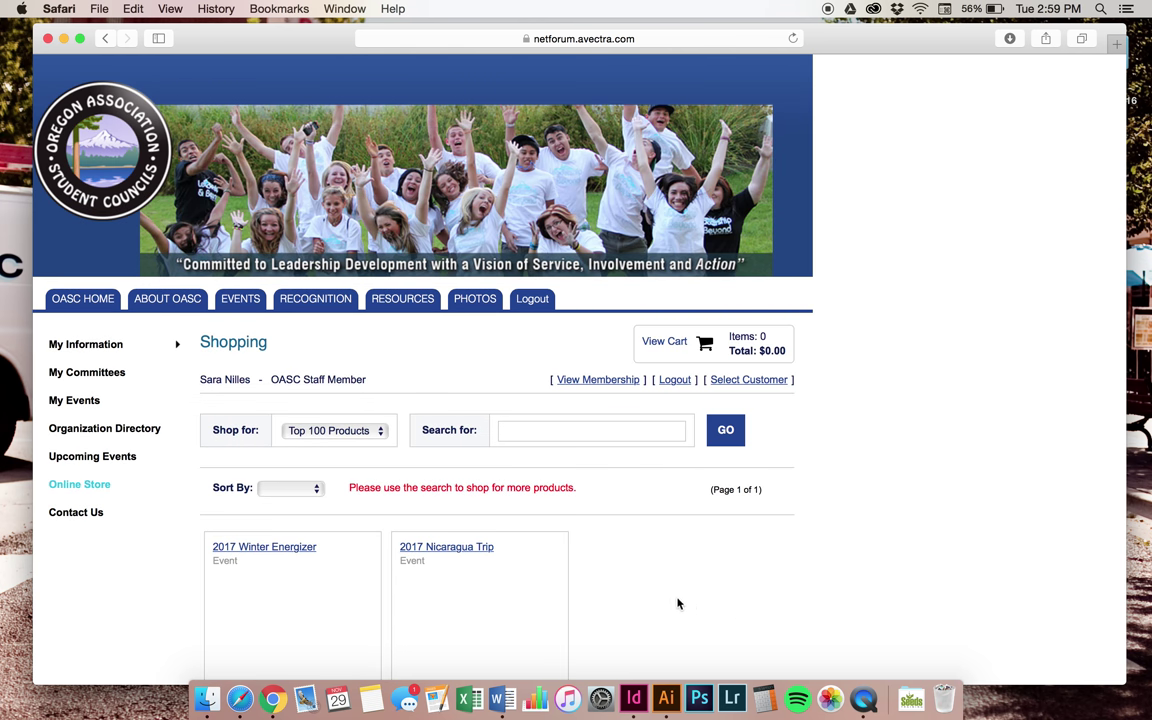
{"action": "left_click", "coordinate": [334, 430]}
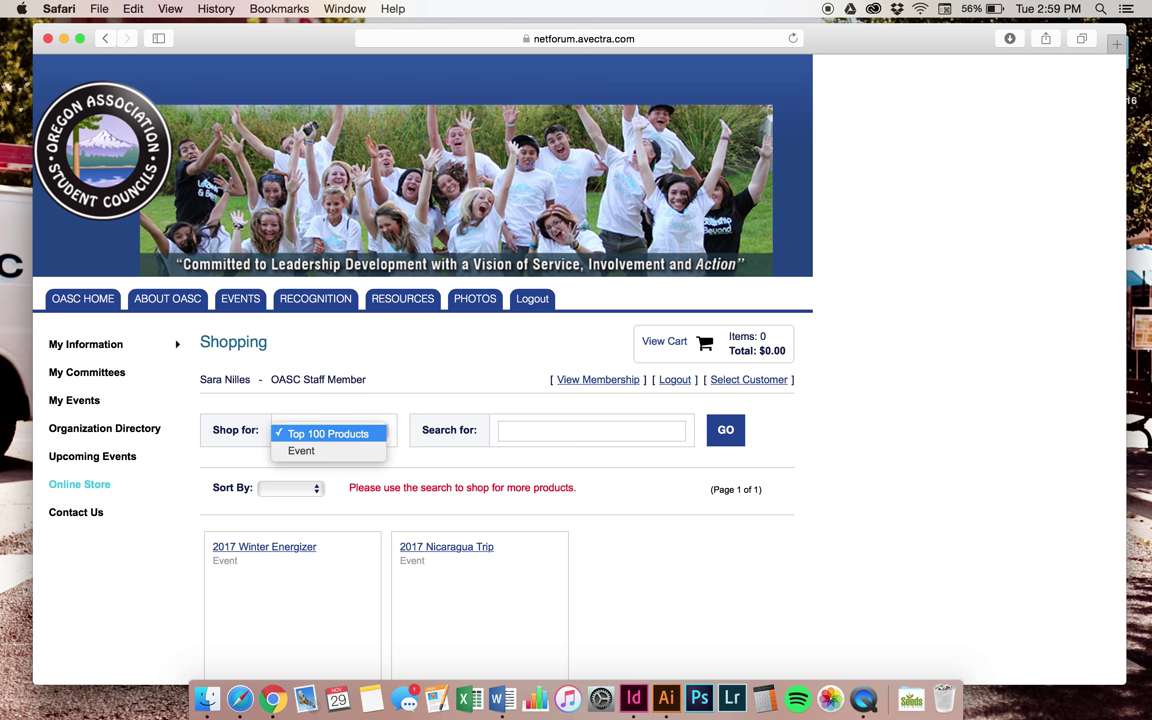
{"action": "left_click", "coordinate": [645, 555]}
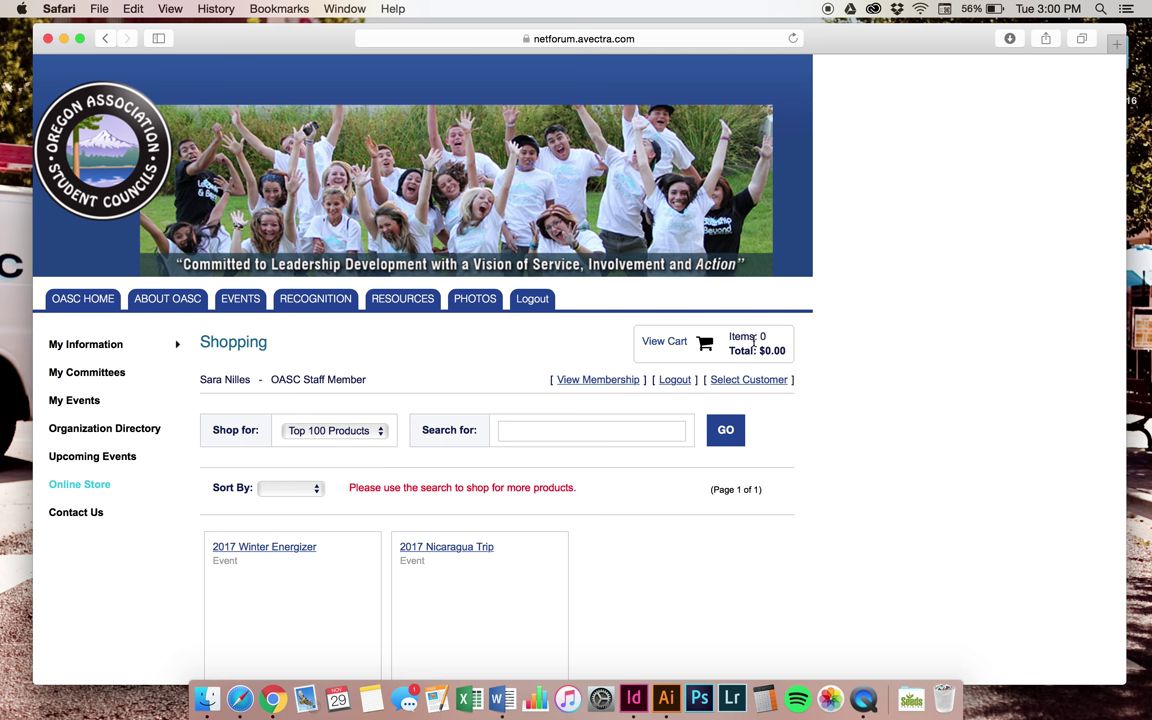
{"action": "left_click", "coordinate": [280, 548]}
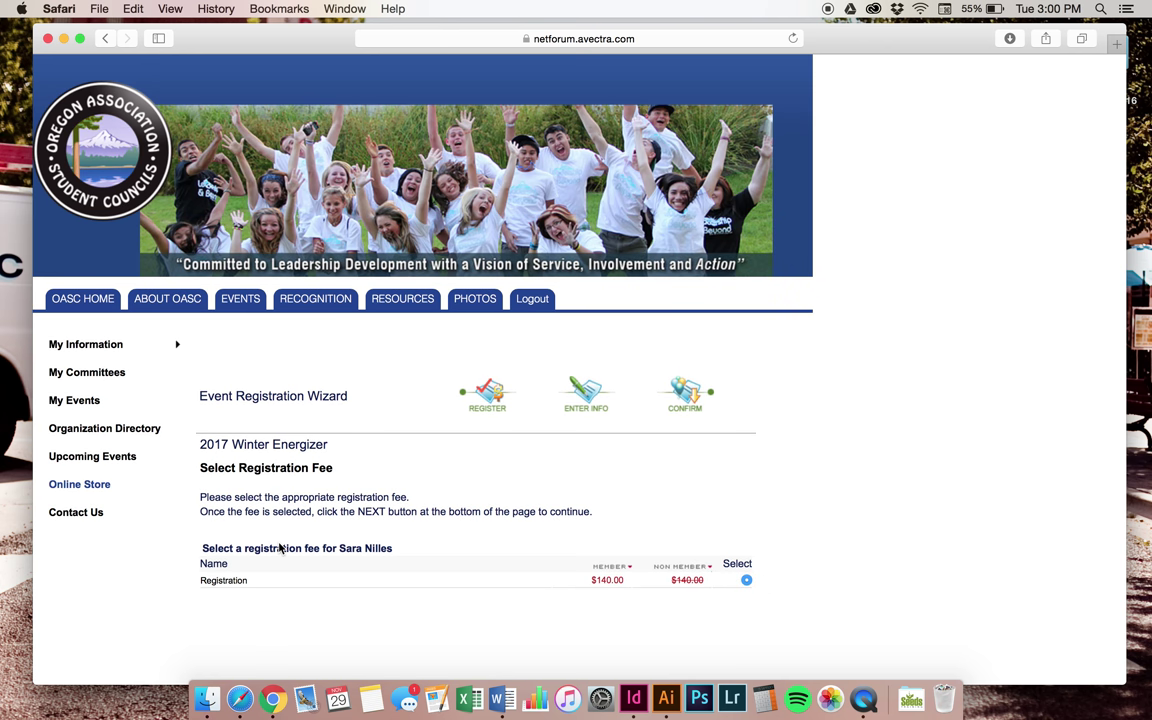
Review the $140.00 Winter Energizer registration fee and continue to the registration information
{"action": "scroll", "coordinate": [280, 548], "scroll_direction": "down", "scroll_amount": 4}
{"action": "scroll", "coordinate": [381, 440], "scroll_direction": "down", "scroll_amount": 1}
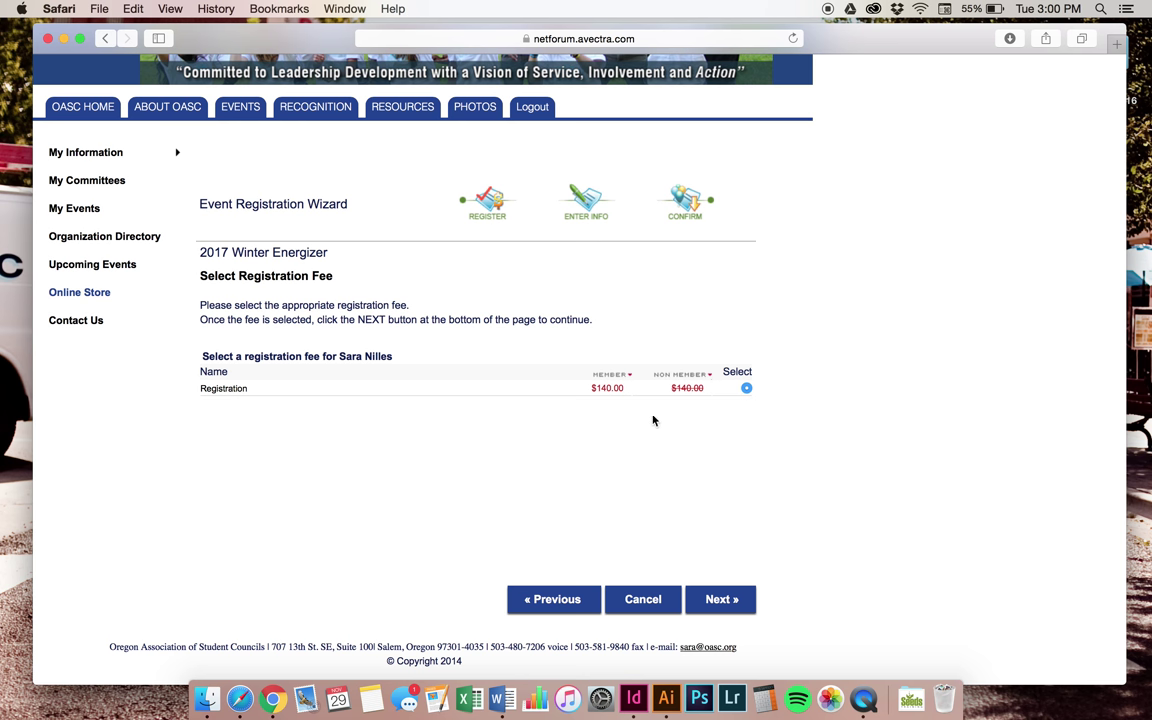
{"action": "left_click", "coordinate": [722, 600]}
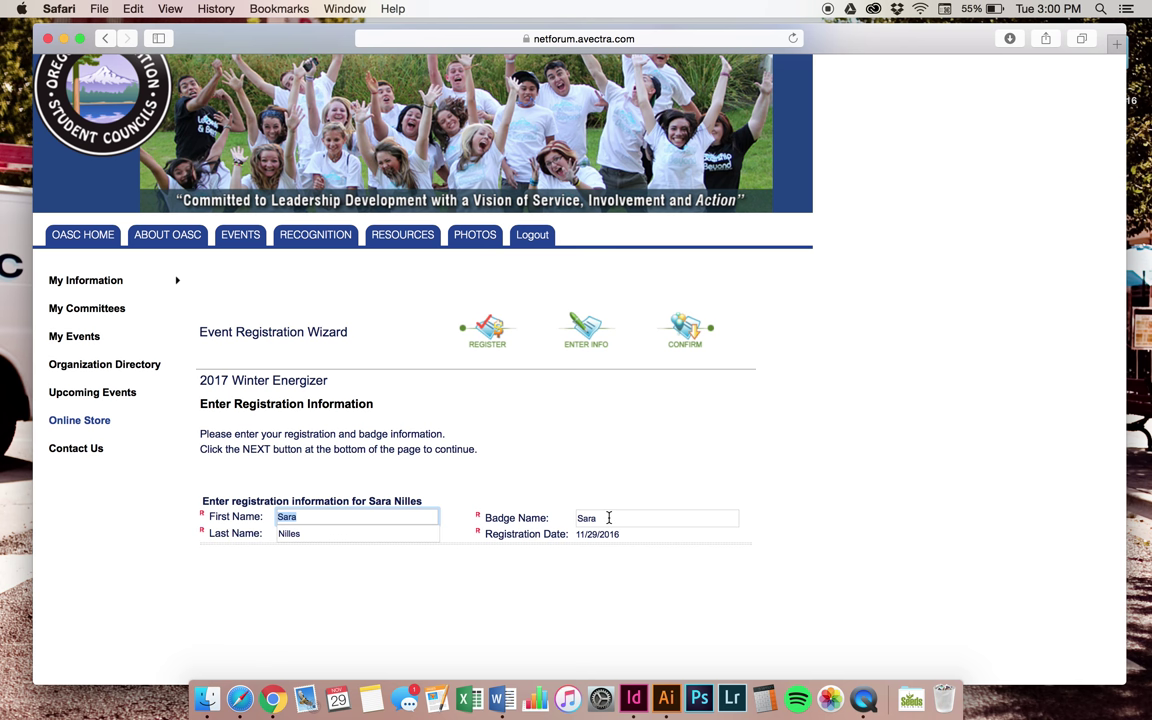
Accept the pre-filled registration details and submit, adding the $140.00 registration to the cart
{"action": "left_click", "coordinate": [536, 594]}
{"action": "scroll", "coordinate": [536, 594], "scroll_direction": "down", "scroll_amount": 4}
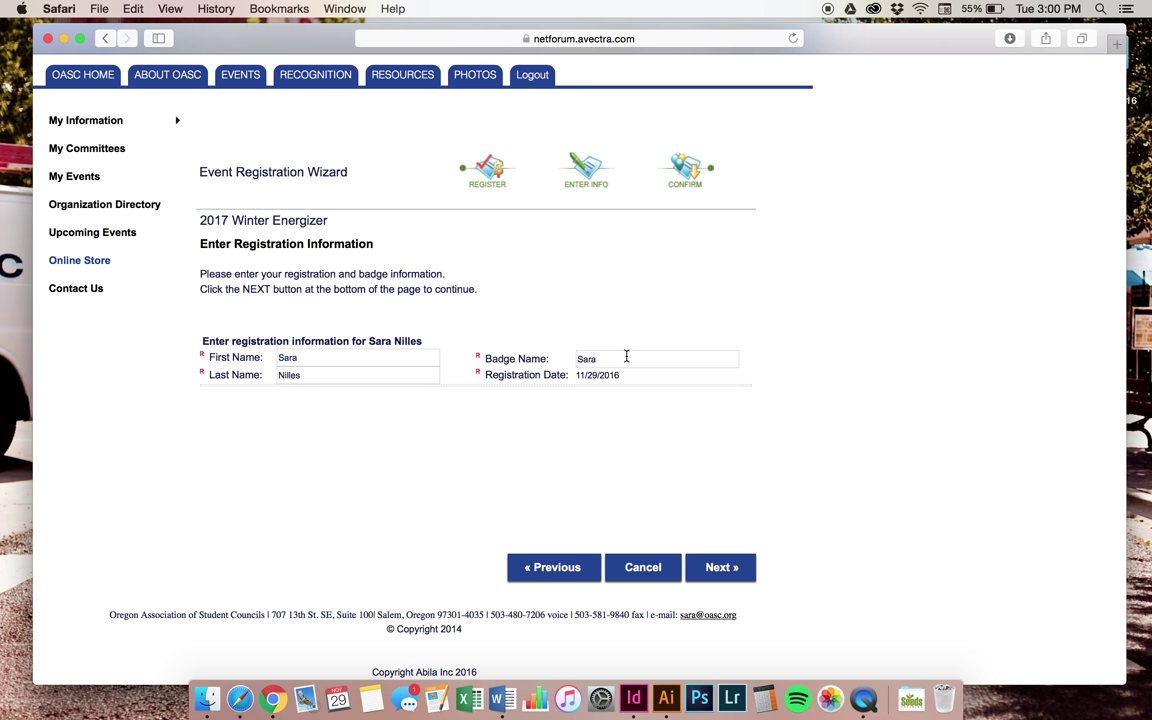
{"action": "left_click", "coordinate": [715, 568]}
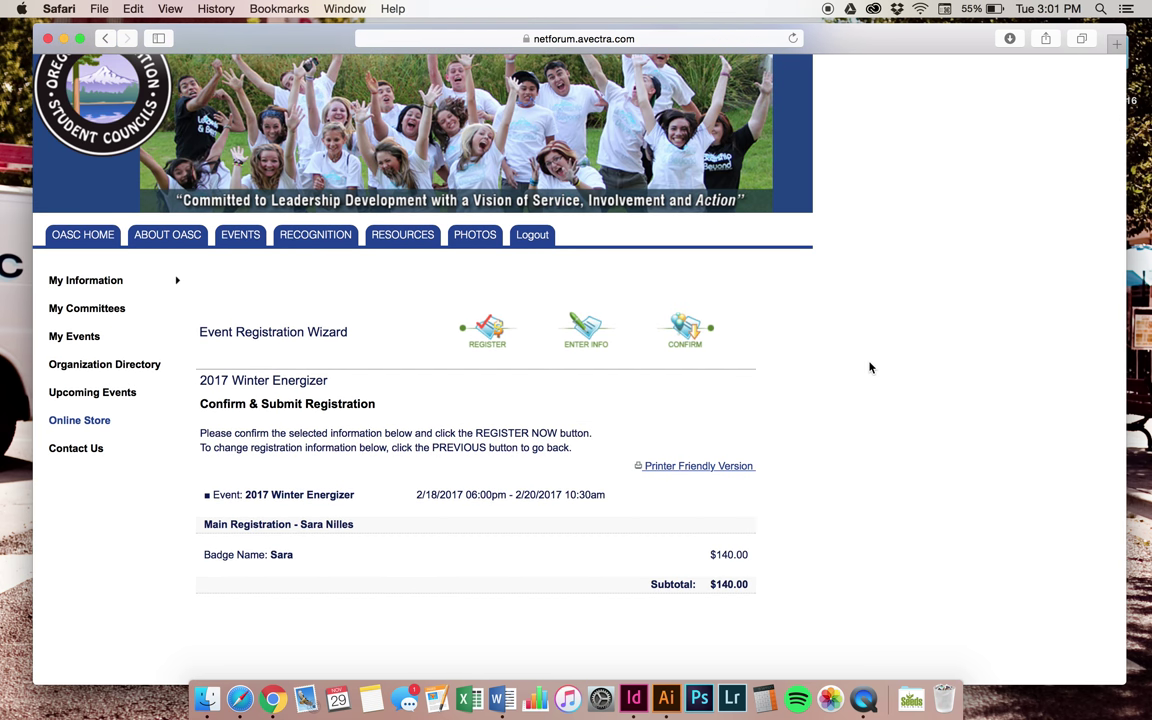
{"action": "scroll", "coordinate": [870, 367], "scroll_direction": "down", "scroll_amount": 3}
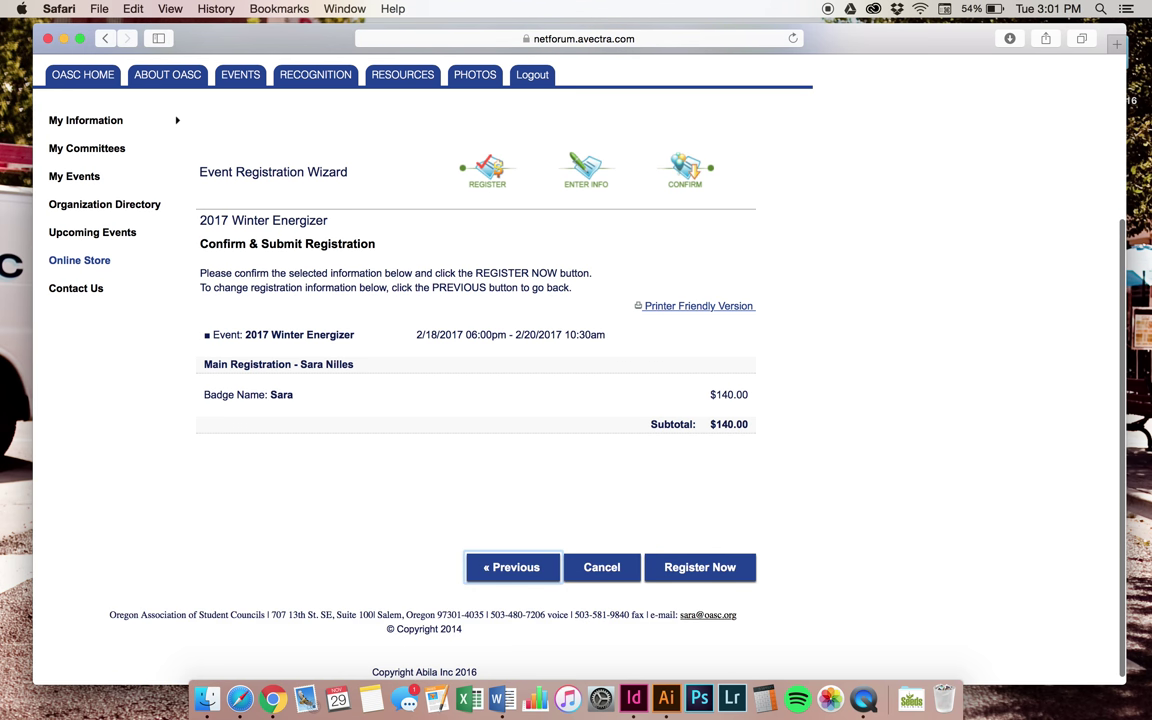
{"action": "left_click", "coordinate": [707, 569]}
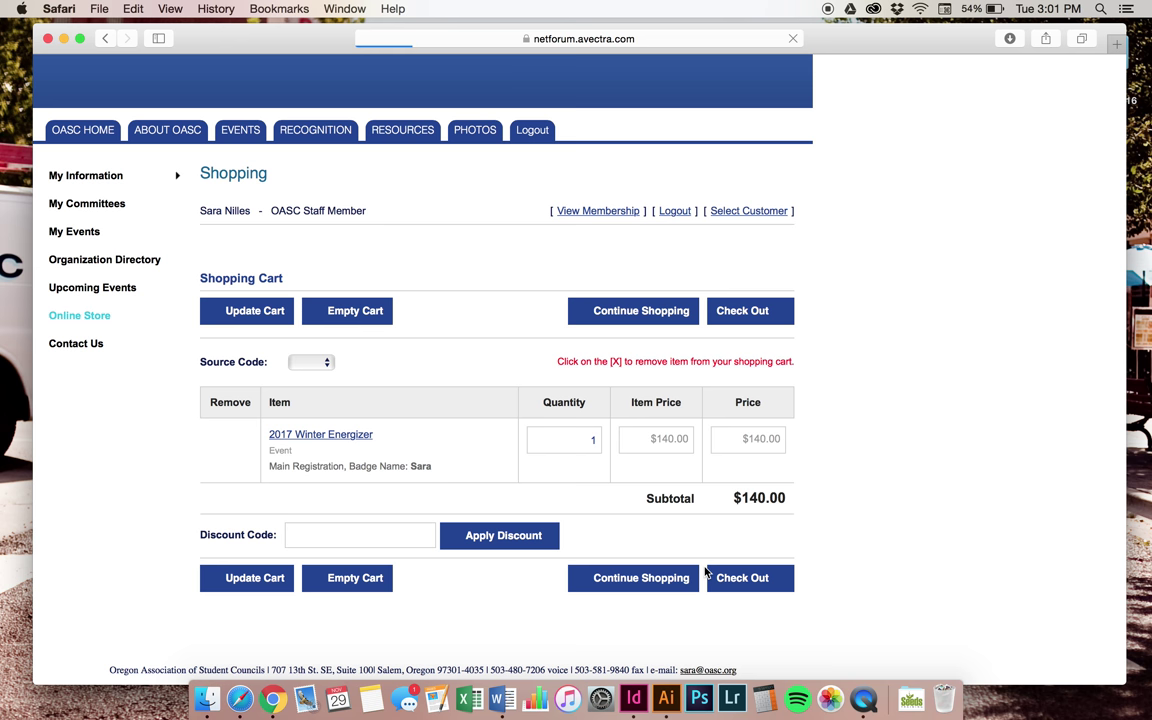
Leave the cart's Source Code blank and check out the $140.00 order
{"action": "left_click", "coordinate": [305, 531]}
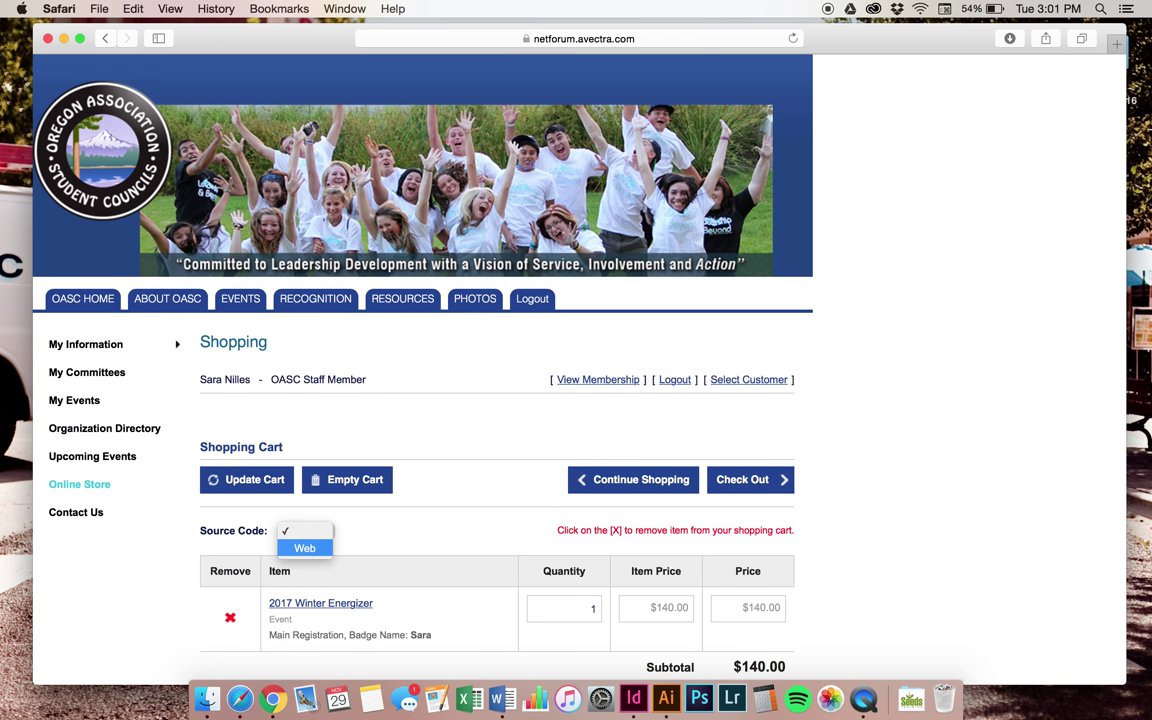
{"action": "left_click", "coordinate": [946, 423]}
{"action": "left_click", "coordinate": [330, 527]}
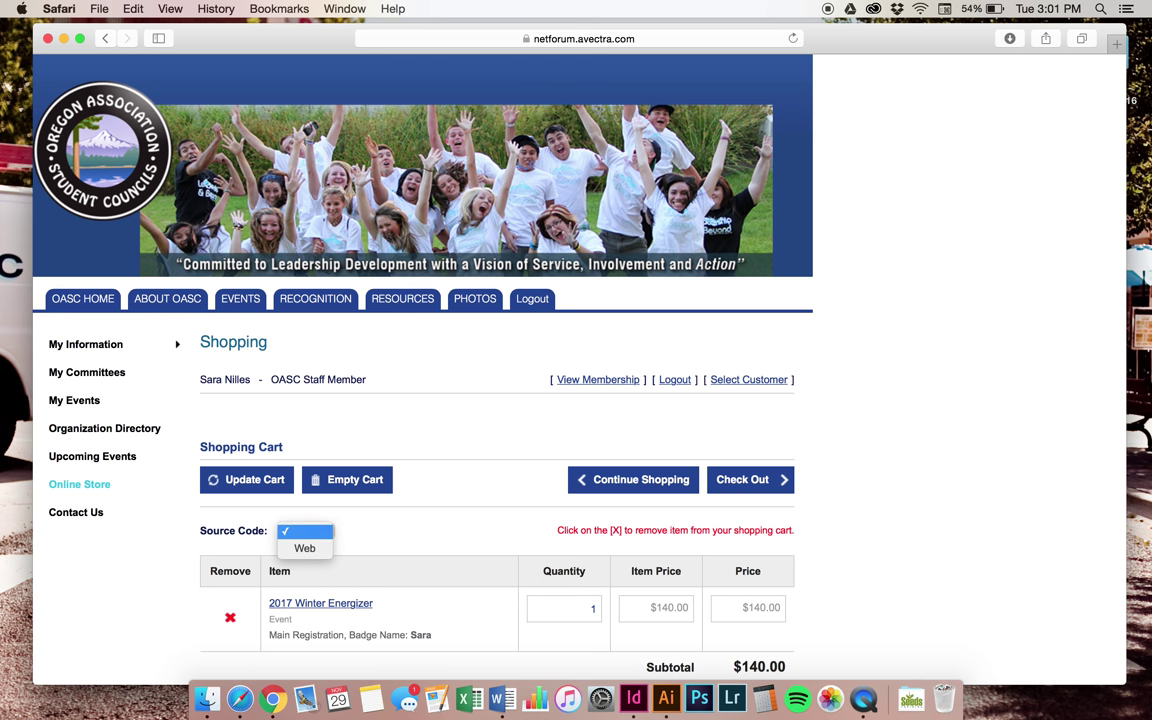
{"action": "left_click", "coordinate": [384, 542]}
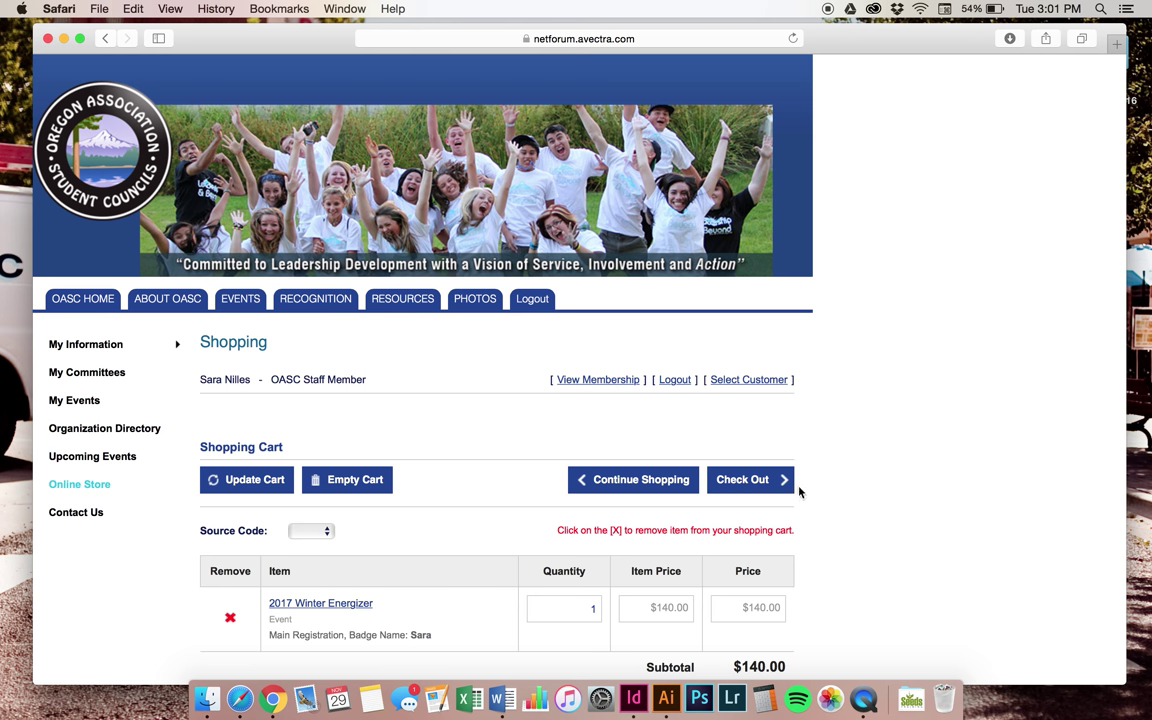
{"action": "left_click", "coordinate": [757, 483]}
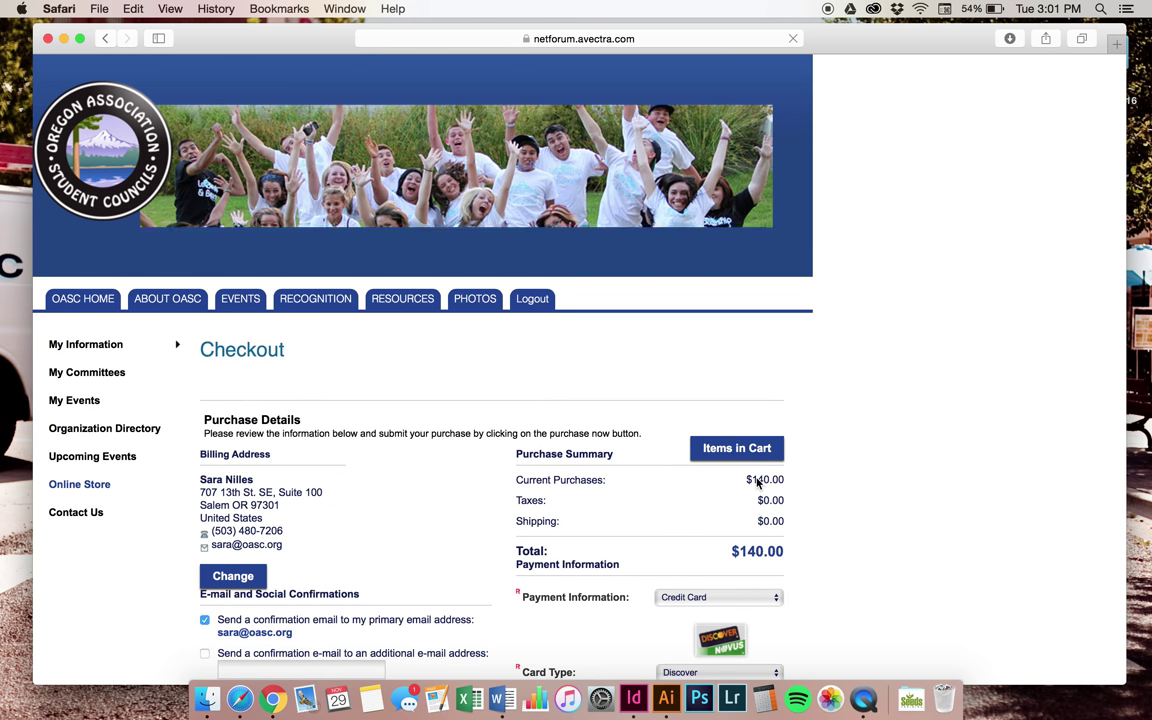
Review the checkout's $140.00 total and payment details, leaving the additional e-mail empty
{"action": "scroll", "coordinate": [860, 428], "scroll_direction": "down", "scroll_amount": 4}
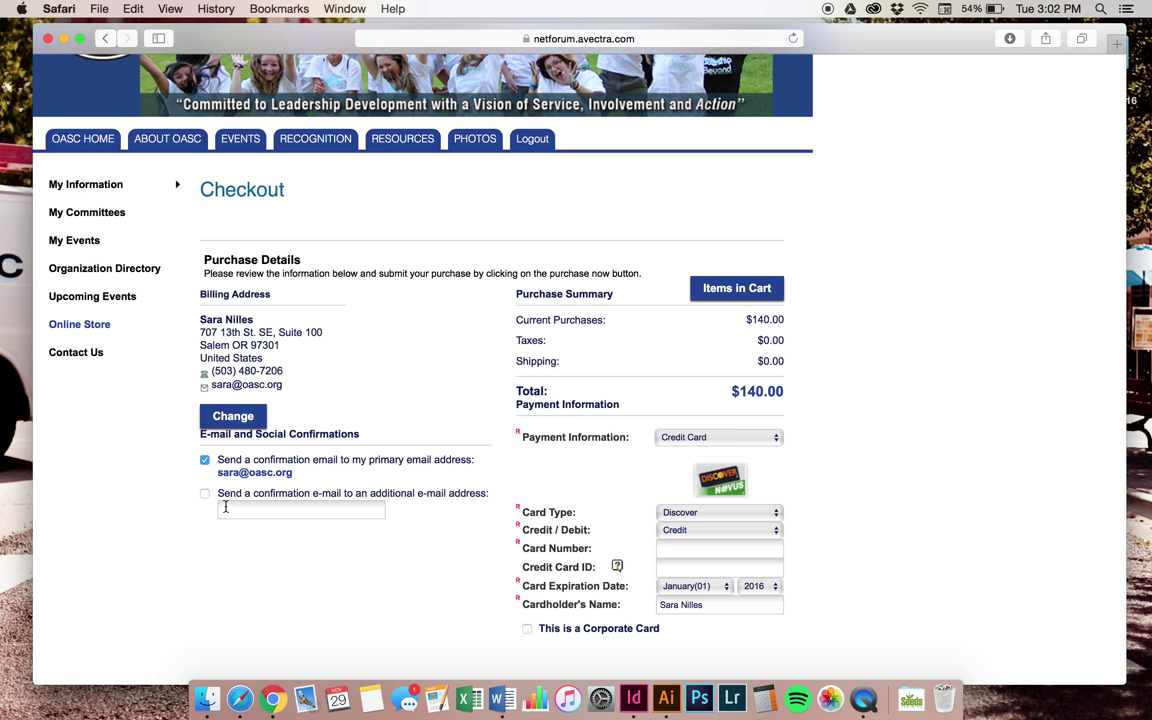
{"action": "left_click", "coordinate": [224, 507]}
{"action": "left_click", "coordinate": [240, 533]}
Change the Payment Information method from Credit Card to Bill Me, back, then Bill Me again
{"action": "left_click", "coordinate": [776, 441]}
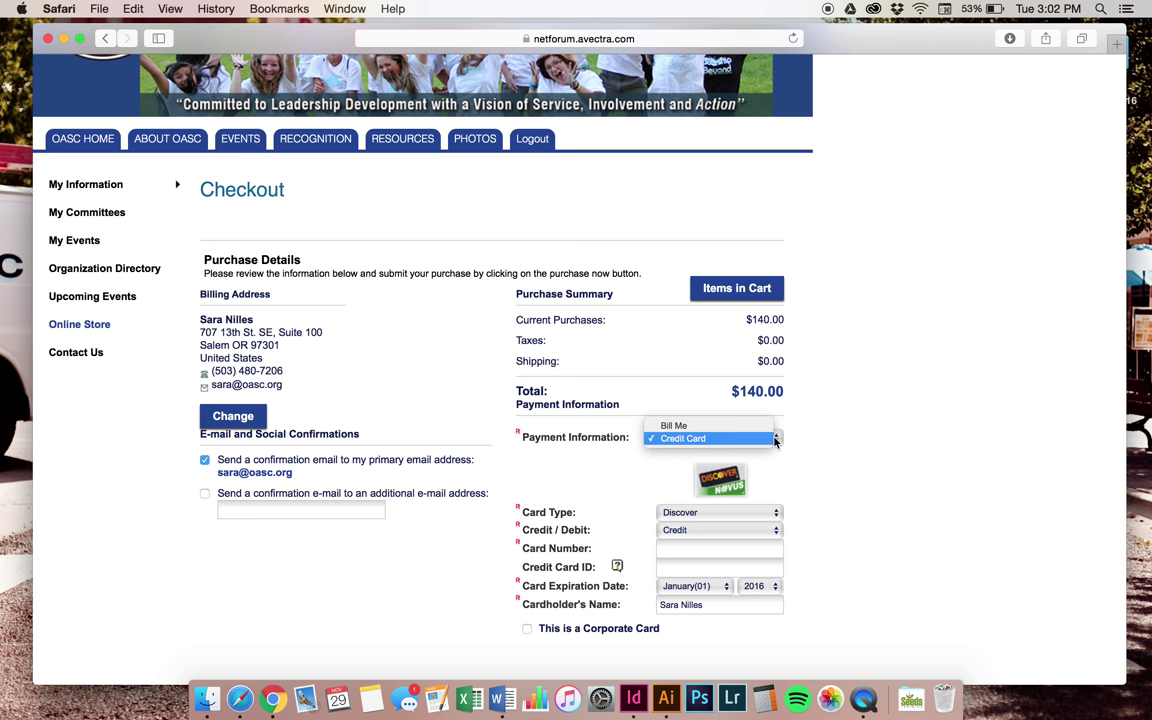
{"action": "left_click", "coordinate": [776, 441]}
{"action": "left_click", "coordinate": [776, 441]}
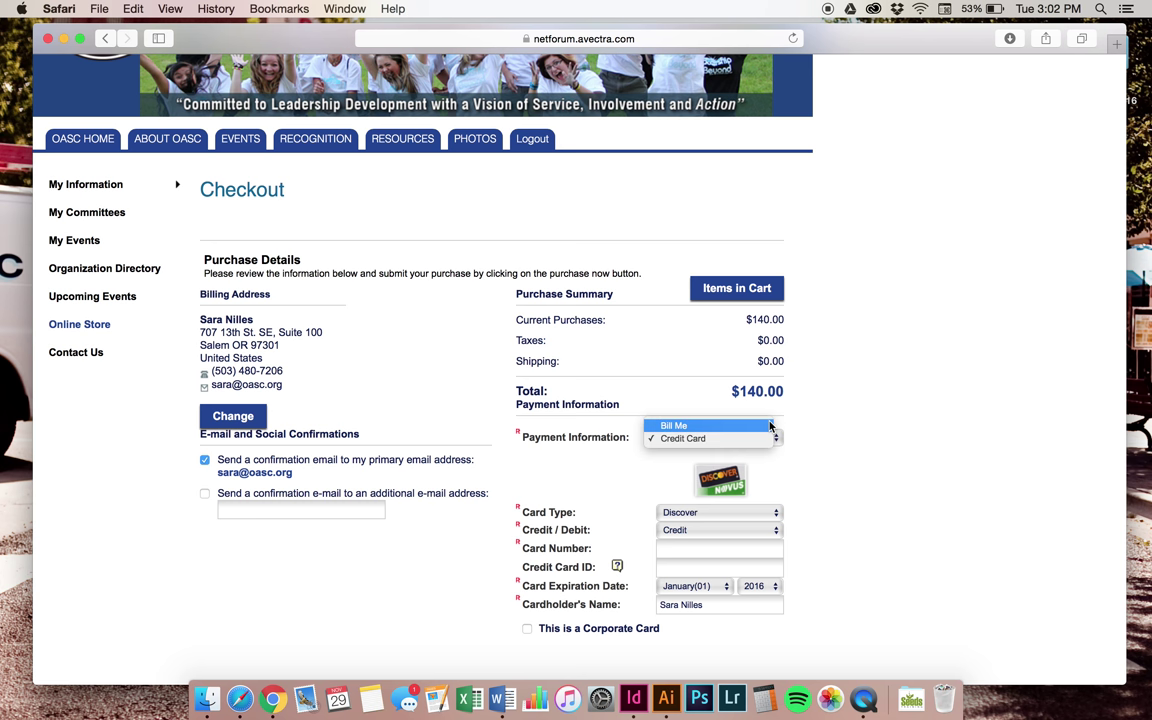
{"action": "left_click", "coordinate": [770, 427]}
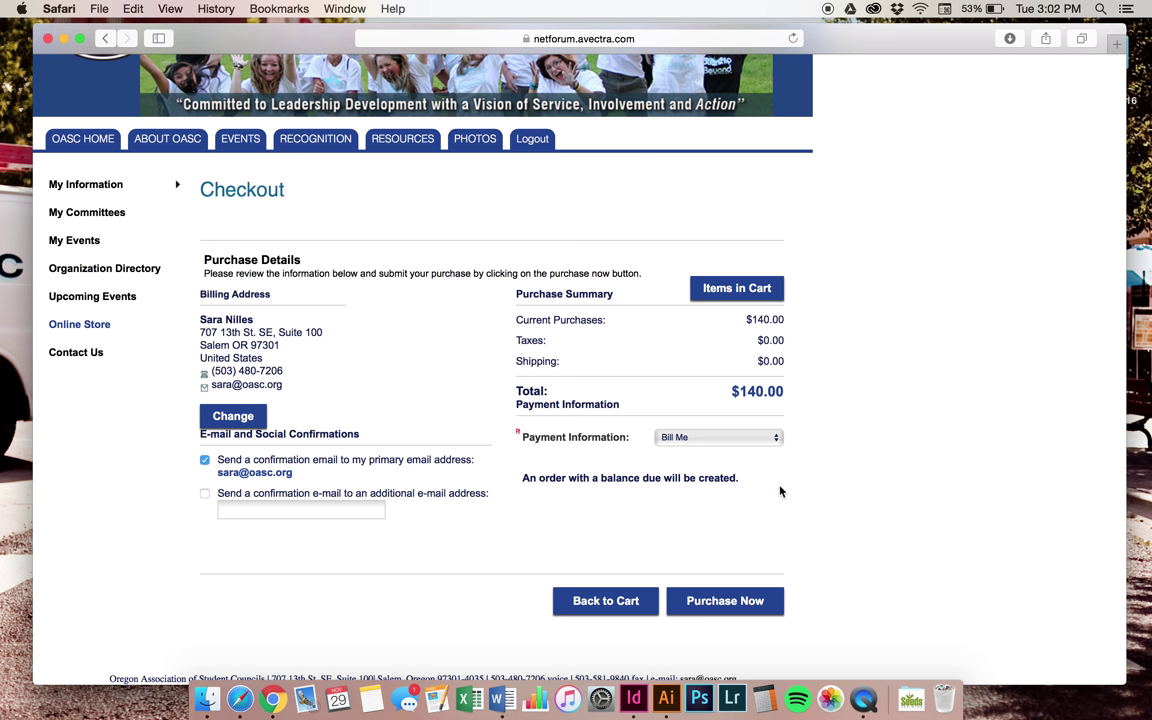
{"action": "left_click", "coordinate": [773, 441]}
{"action": "left_click", "coordinate": [769, 453]}
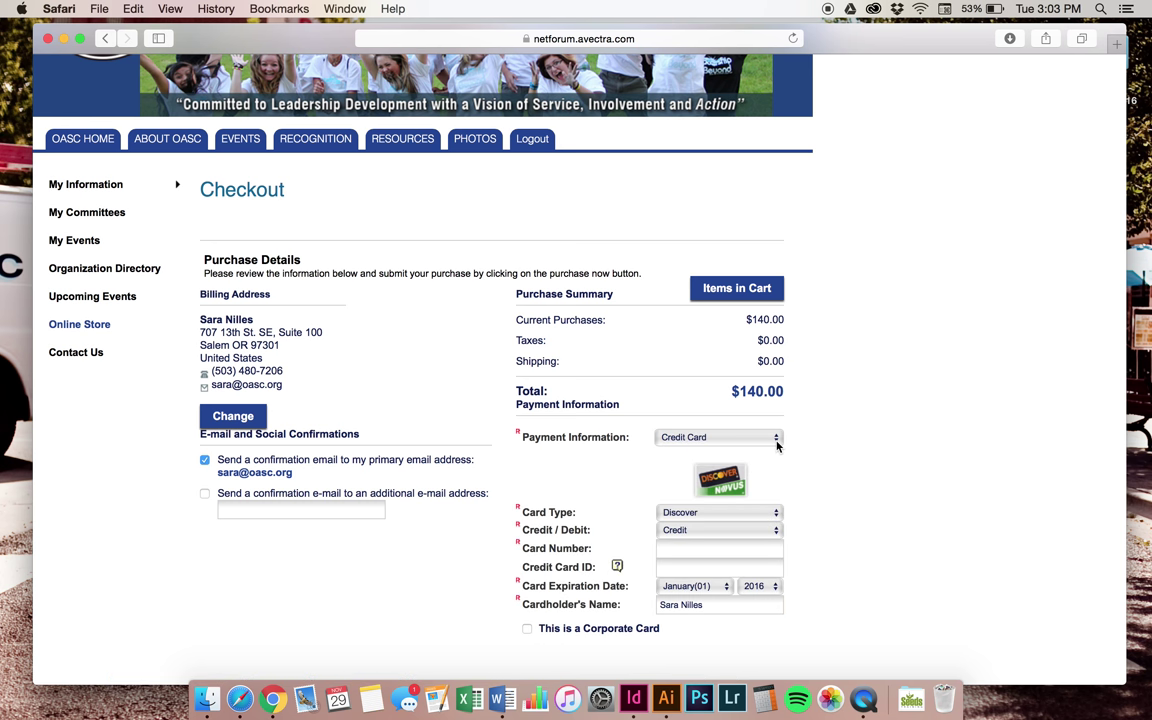
{"action": "left_click", "coordinate": [775, 440]}
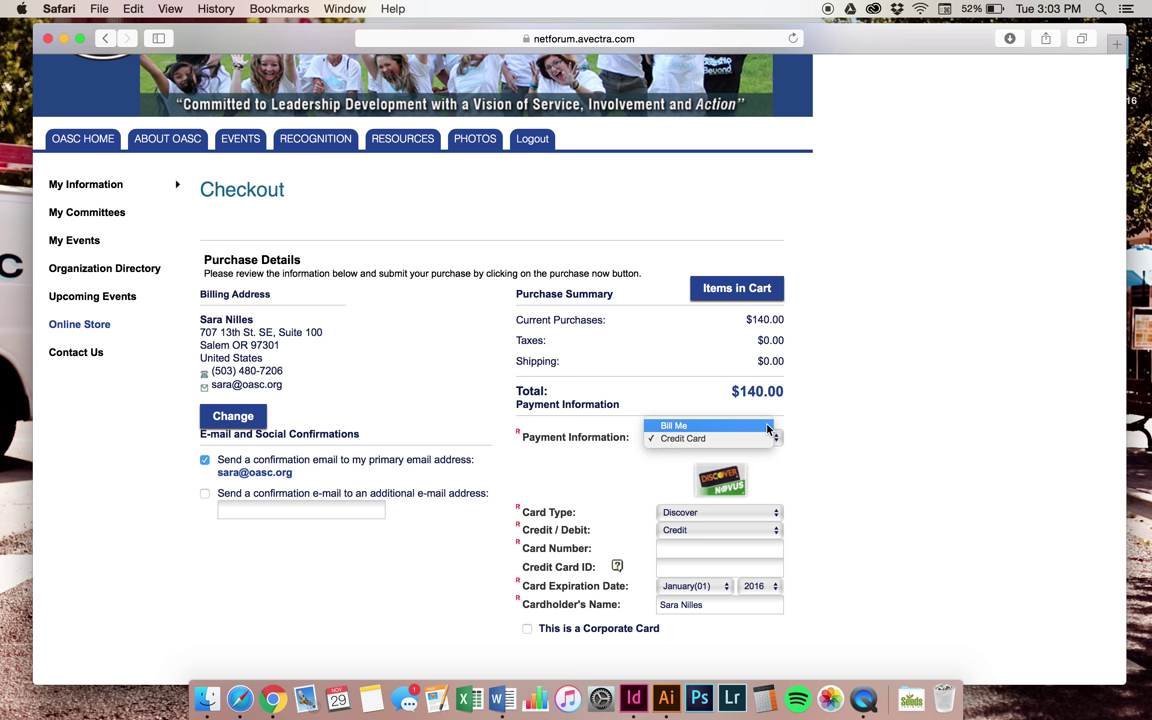
{"action": "left_click", "coordinate": [768, 427]}
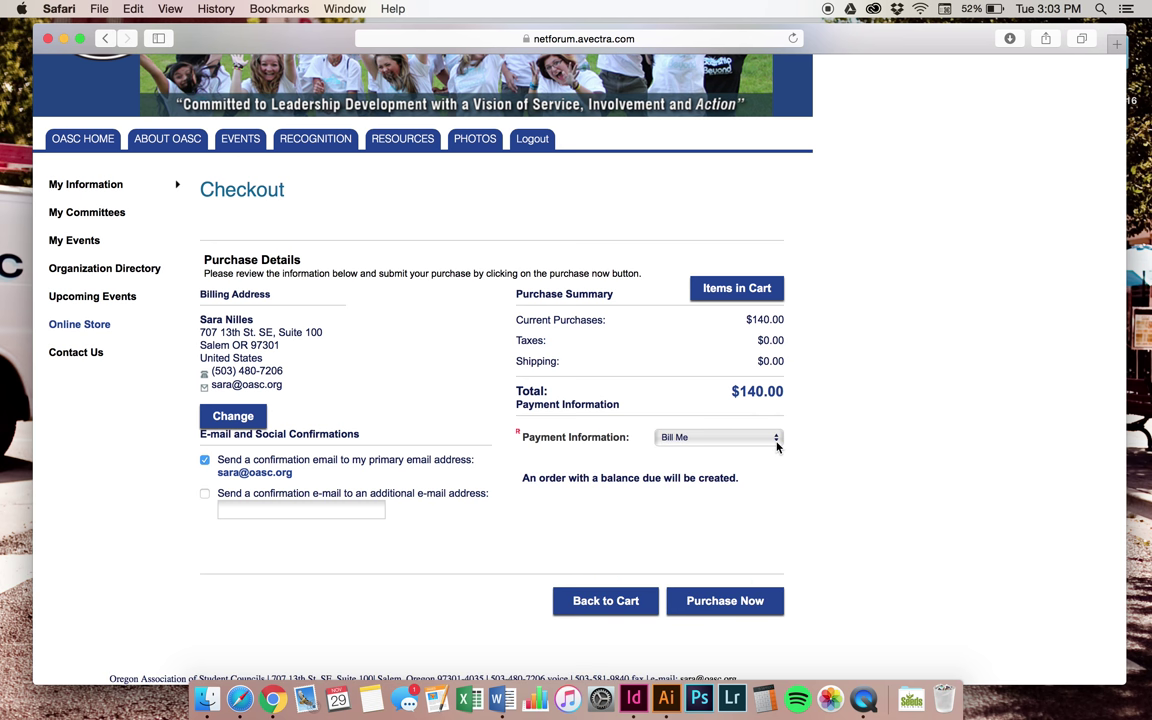
Toggle payment to Credit Card once more, then settle on Bill Me as the final method
{"action": "left_click", "coordinate": [777, 446]}
{"action": "left_click", "coordinate": [777, 446]}
{"action": "left_click", "coordinate": [777, 446]}
{"action": "left_click", "coordinate": [765, 454]}
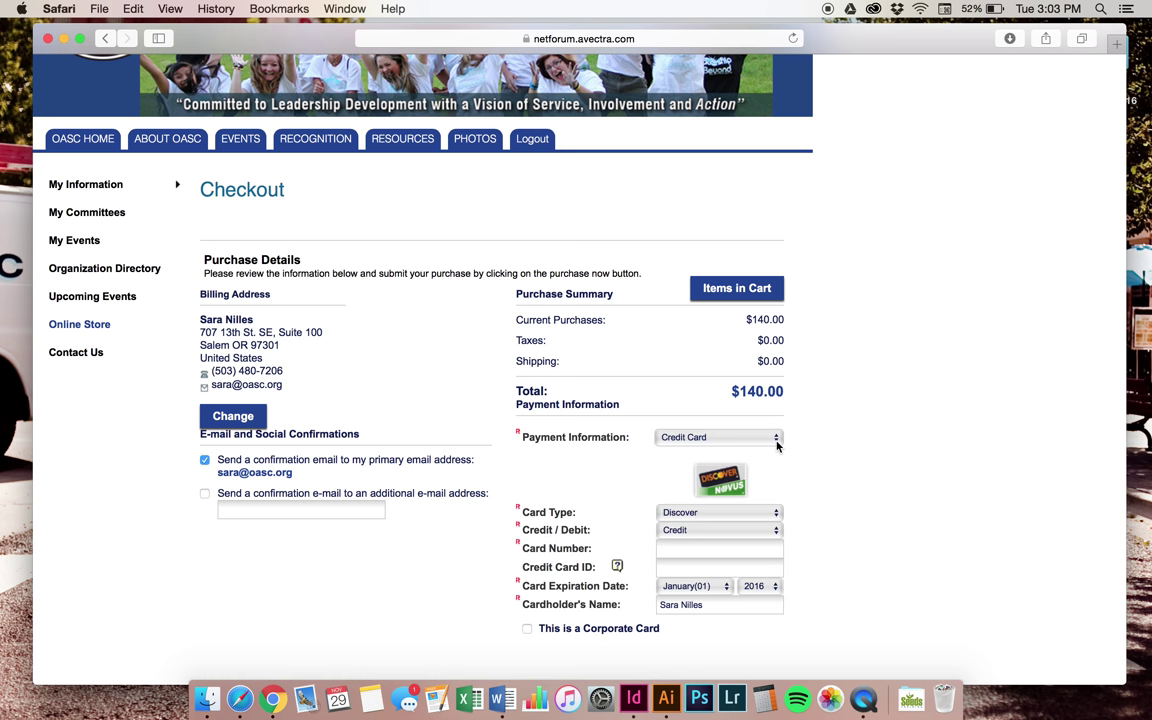
{"action": "left_click", "coordinate": [776, 437]}
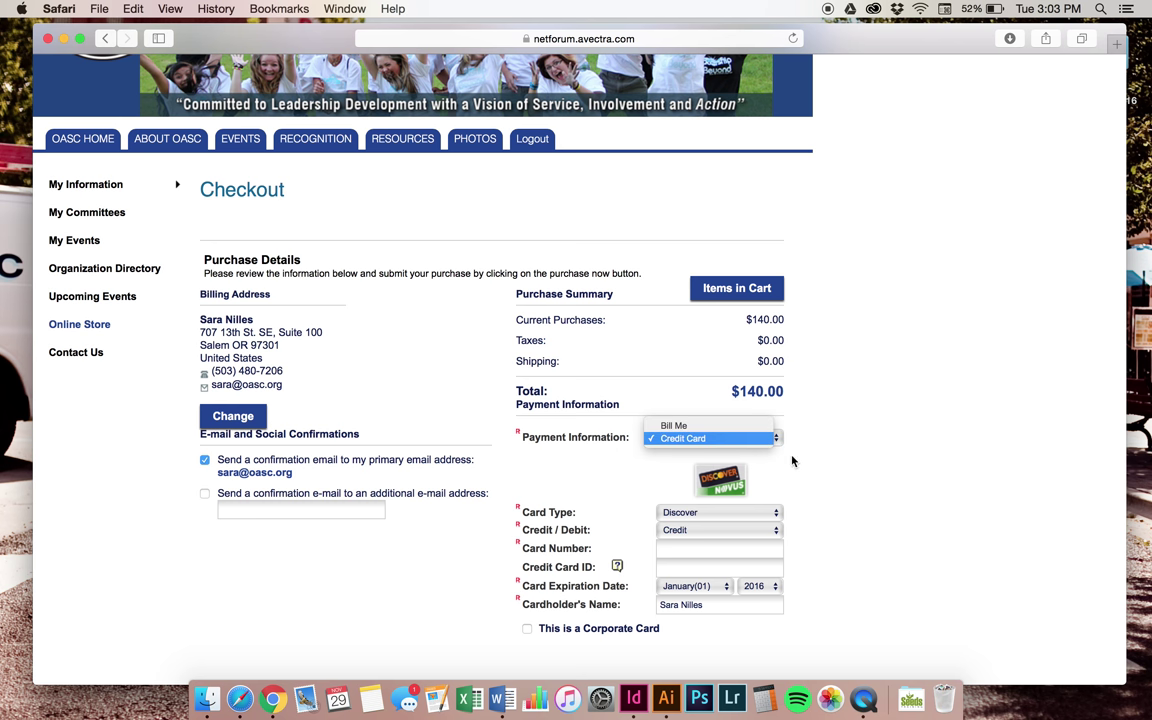
{"action": "left_click", "coordinate": [766, 439]}
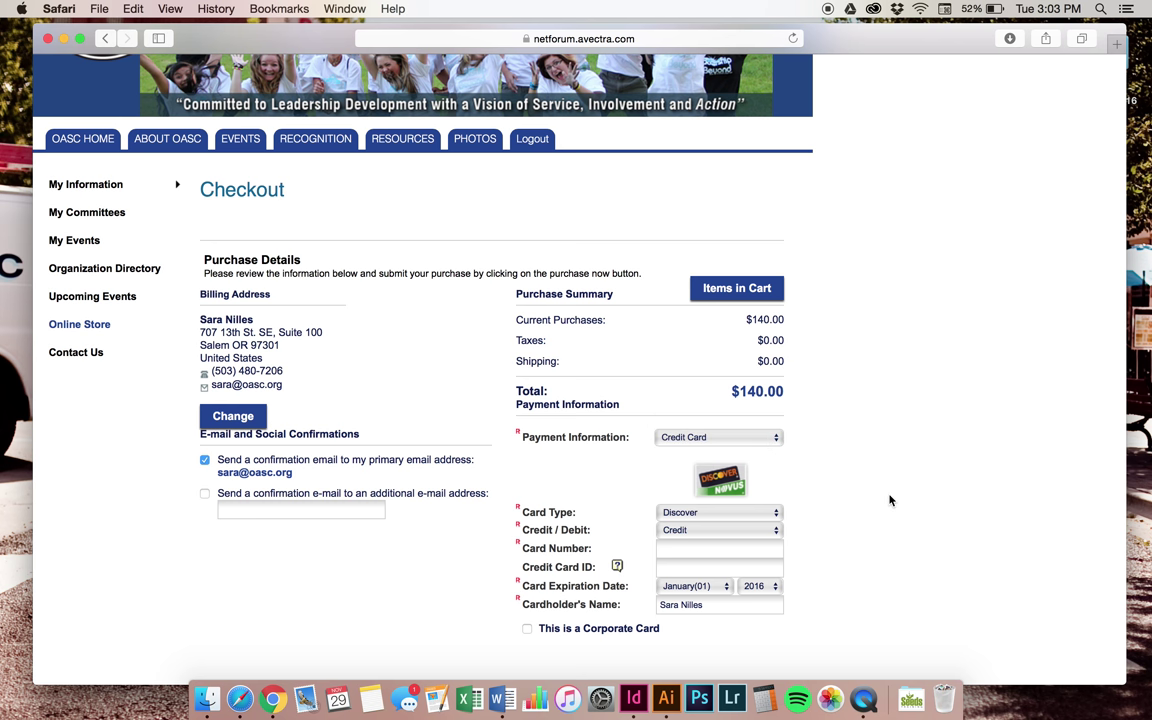
{"action": "left_click", "coordinate": [718, 437]}
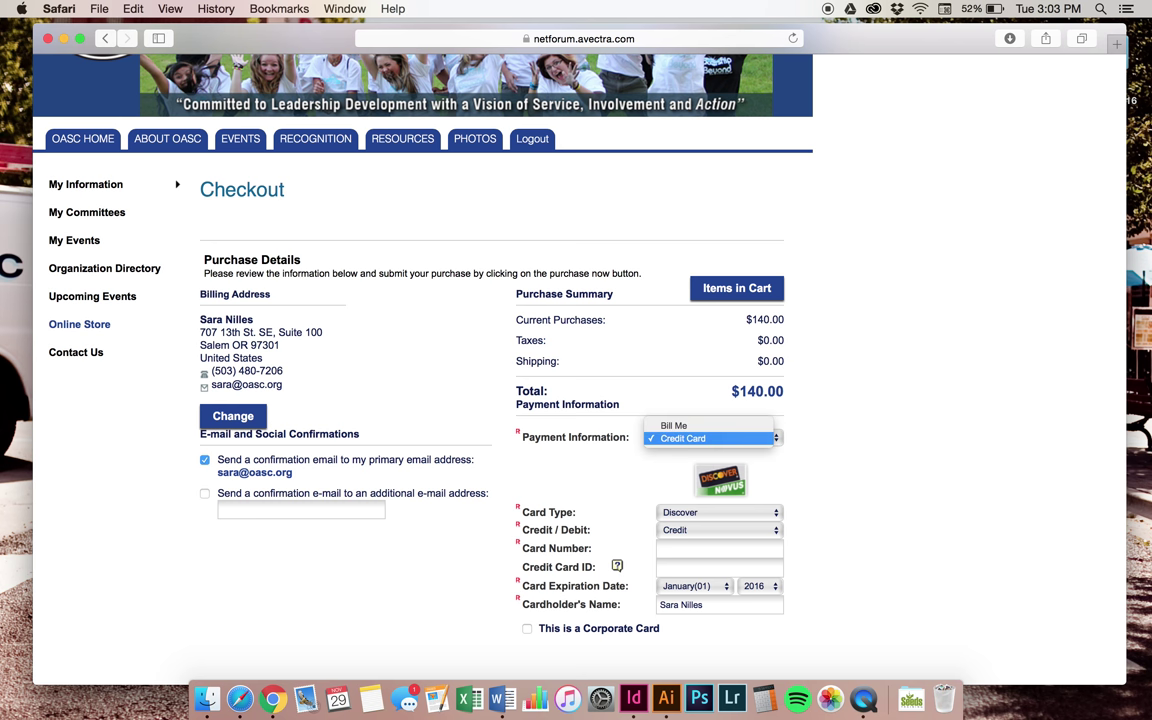
{"action": "left_click", "coordinate": [715, 426]}
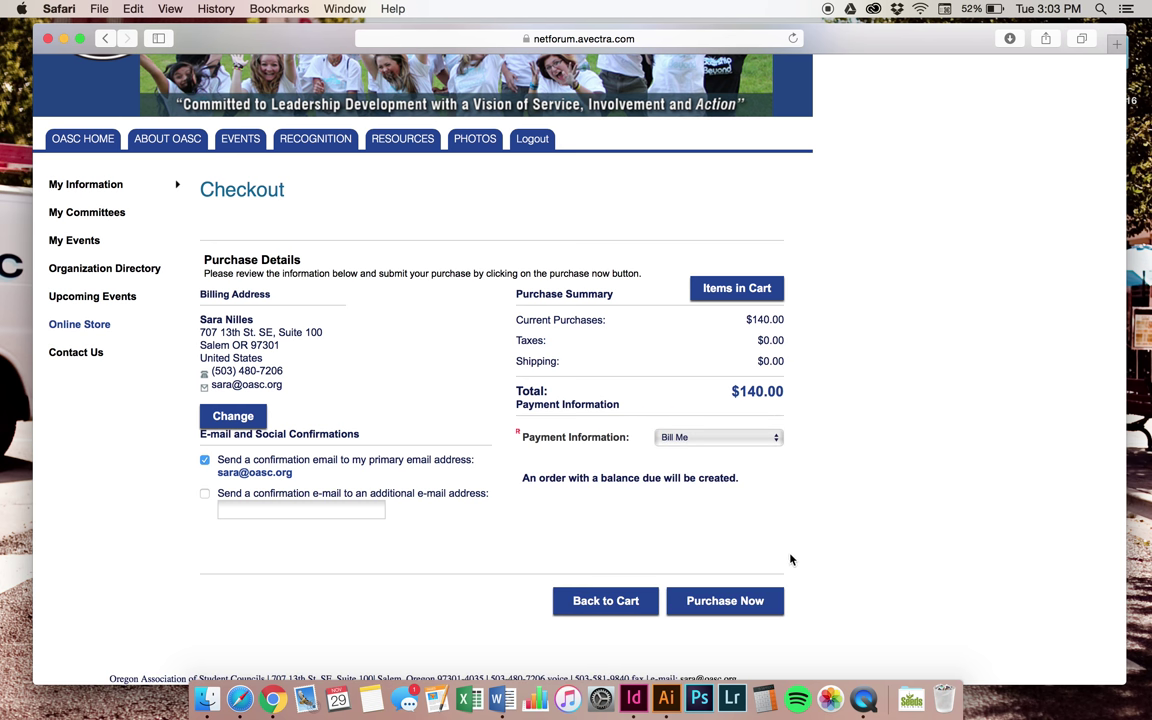